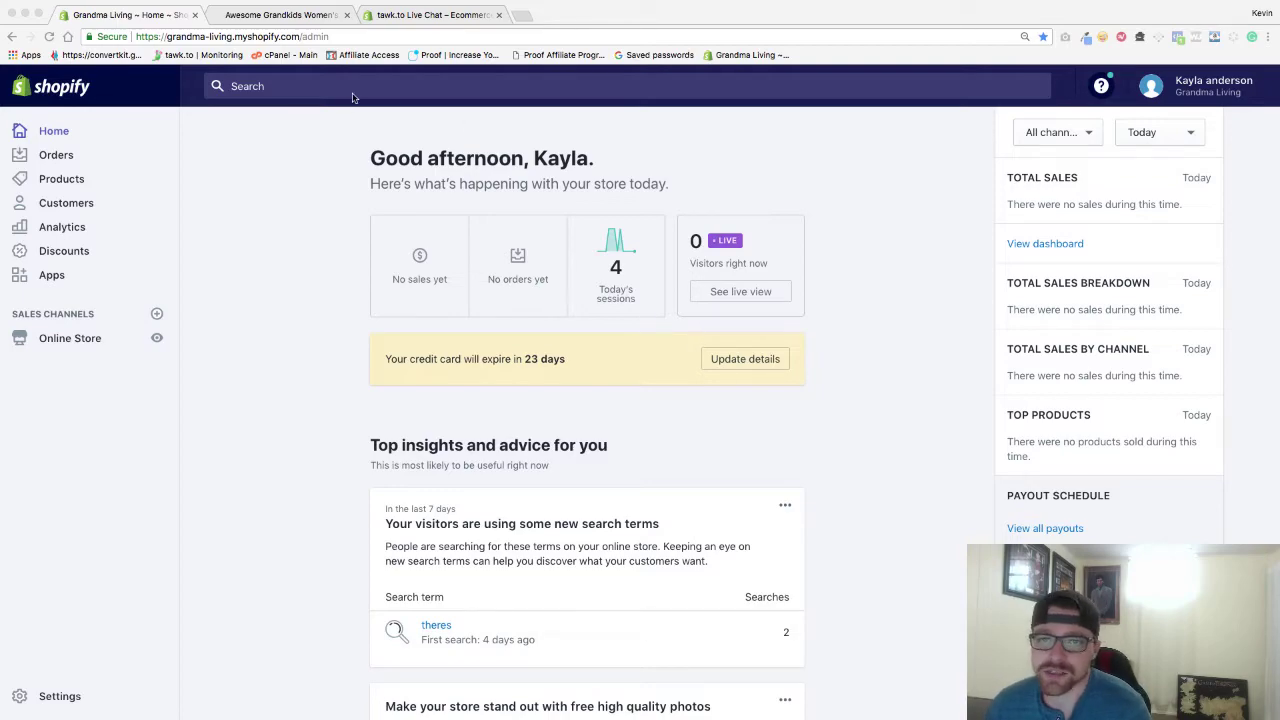
- Go to the store's Apps page from the Shopify admin sidebar to see the installed apps
{"action": "left_click", "coordinate": [44, 275]}
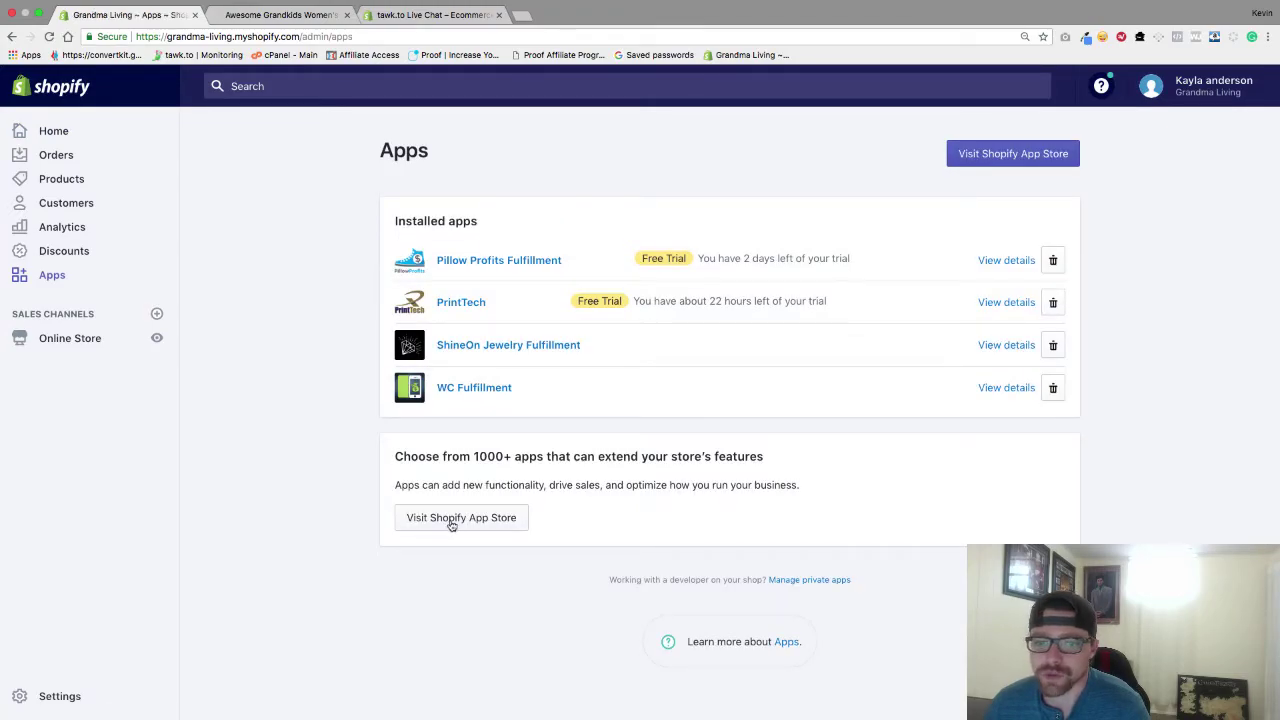
- Search the Shopify App Store for 'tawk.to' and choose Get on tawk.to Live Chat
{"action": "left_click", "coordinate": [452, 518]}
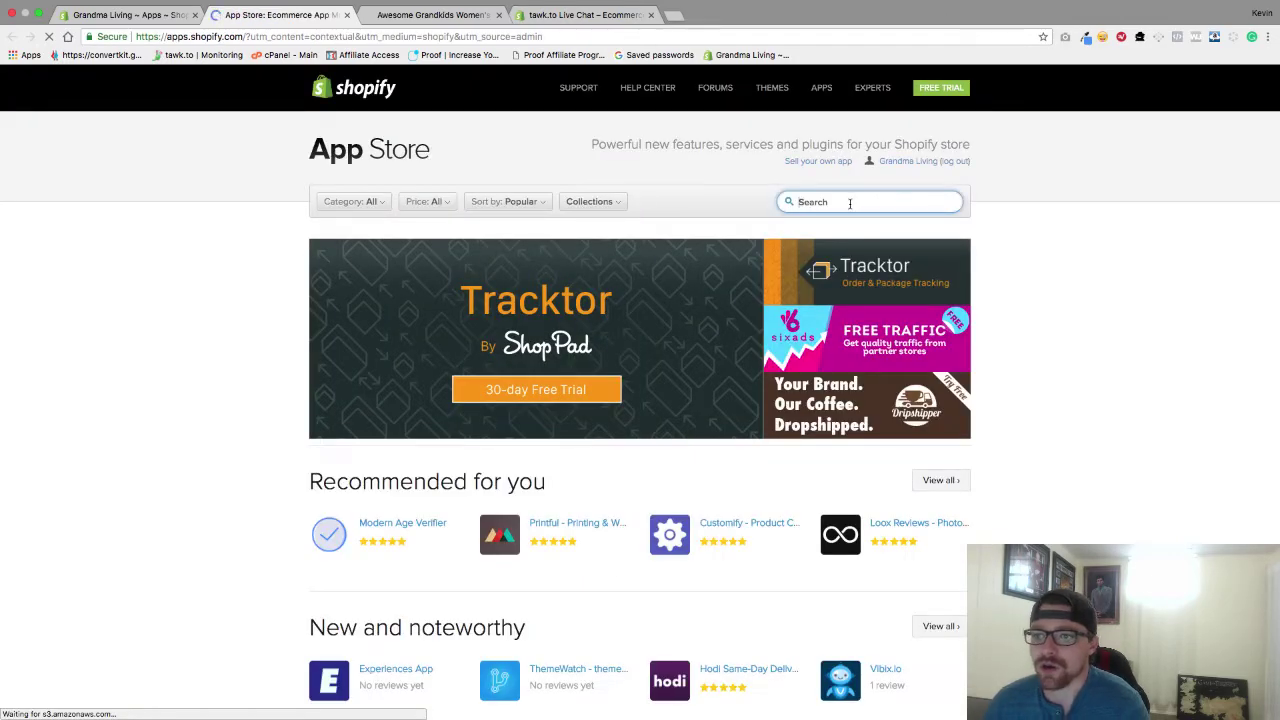
{"action": "type", "text": "tawk"}
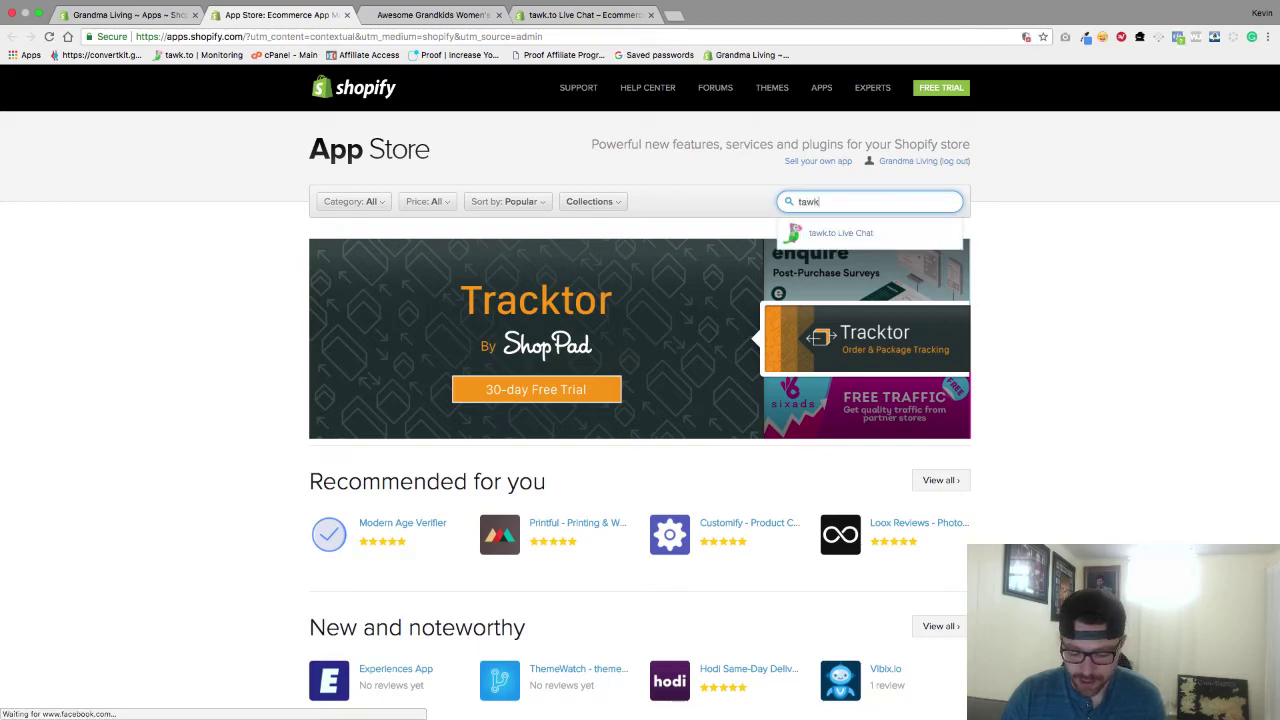
{"action": "type", "text": ".to"}
{"action": "key", "text": "Down"}
{"action": "key", "text": "Return"}
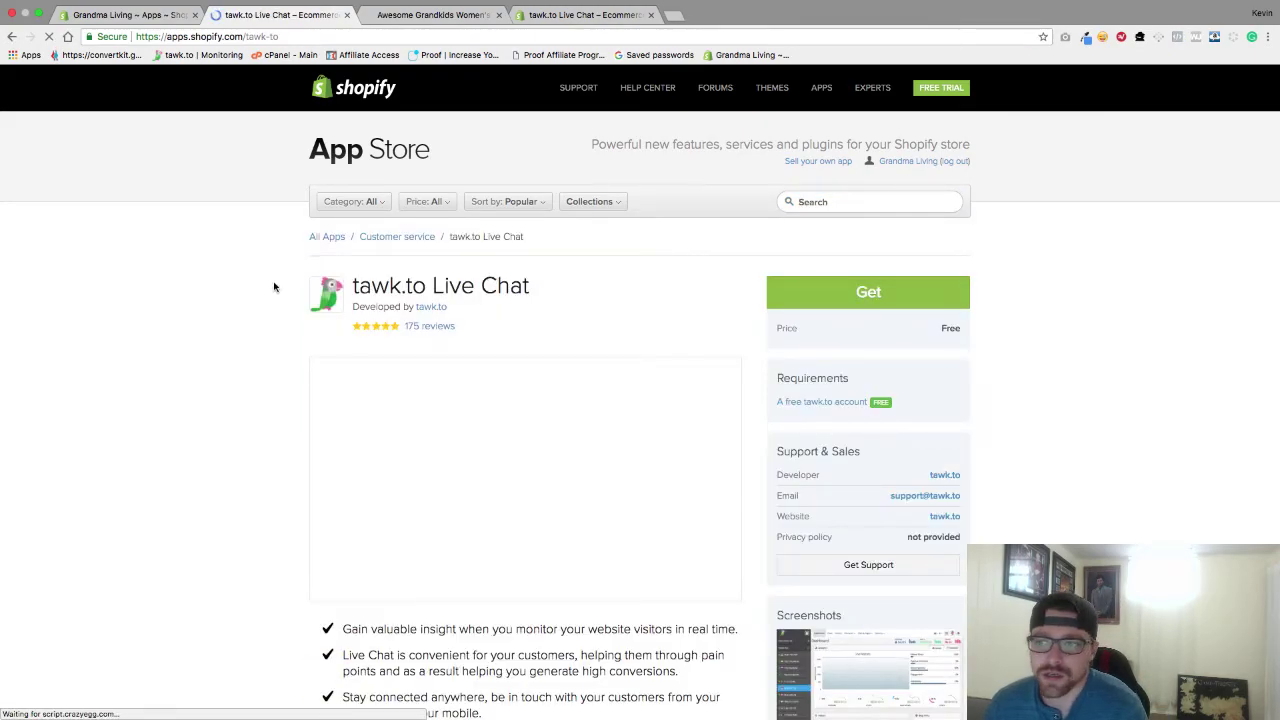
{"action": "scroll", "coordinate": [280, 286], "scroll_direction": "down", "scroll_amount": 1}
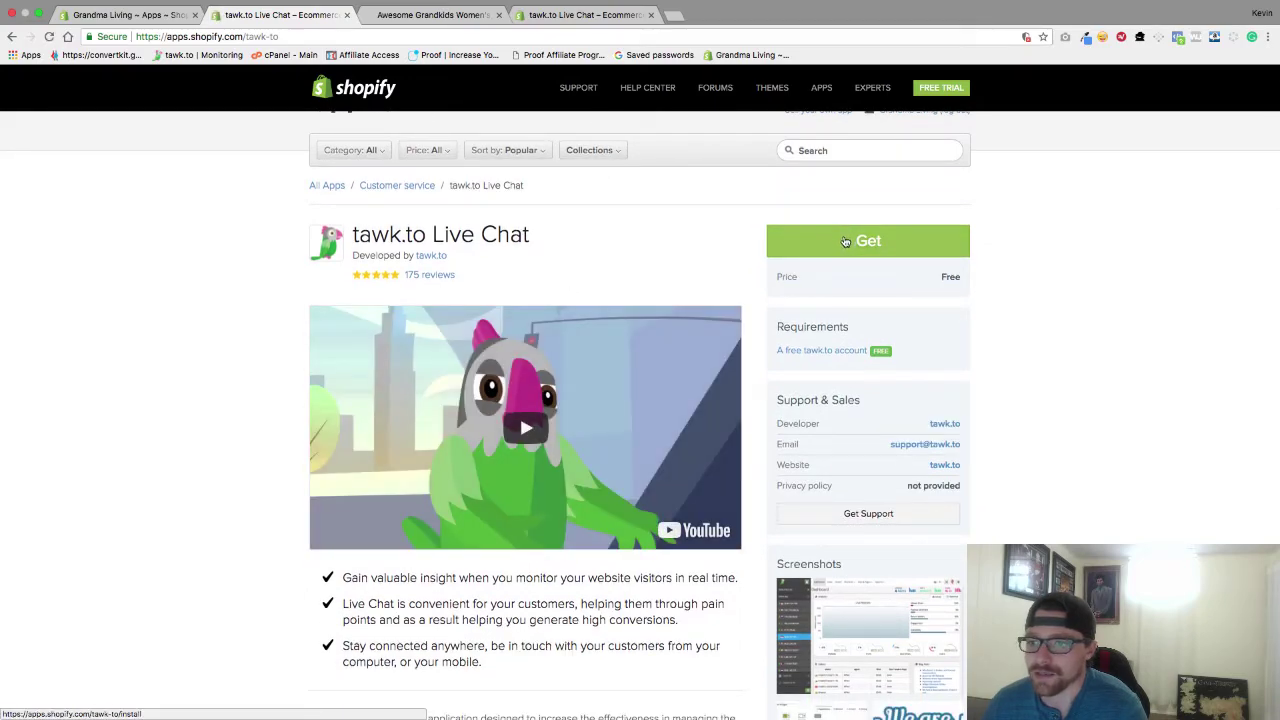
{"action": "left_click", "coordinate": [845, 241]}
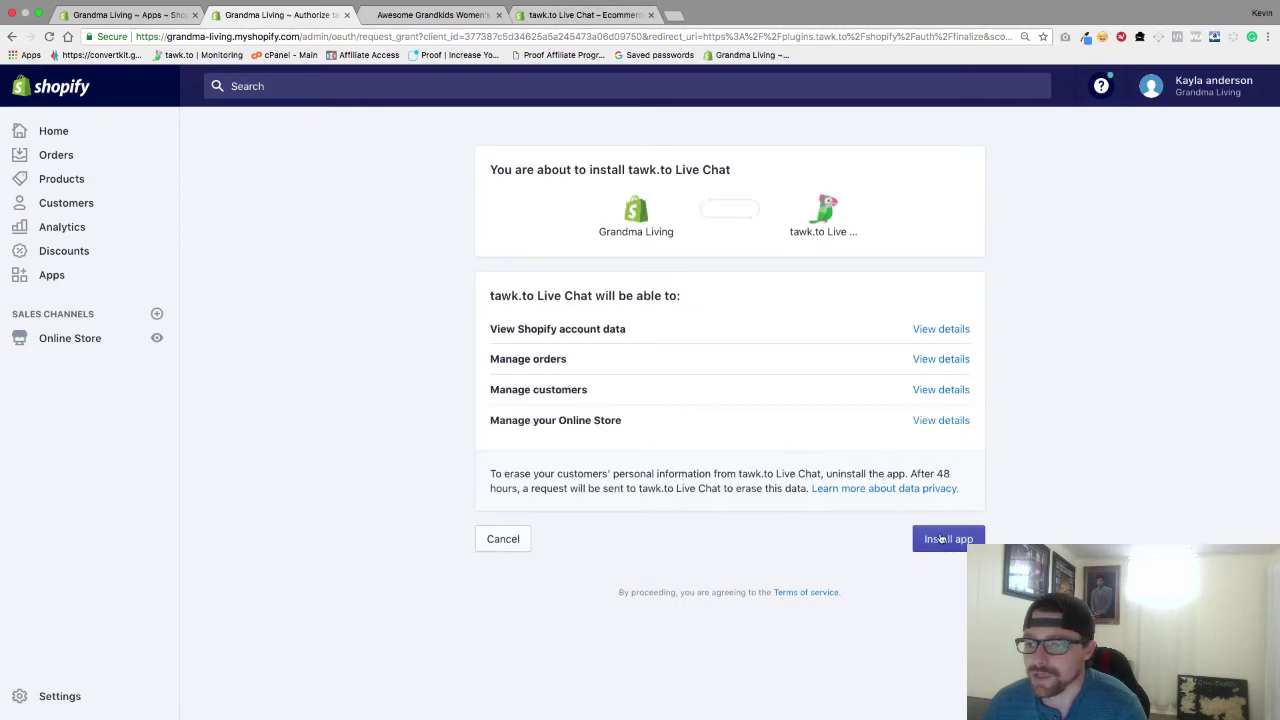
- Approve installing tawk.to Live Chat on the authorization page
{"action": "left_click", "coordinate": [941, 539]}
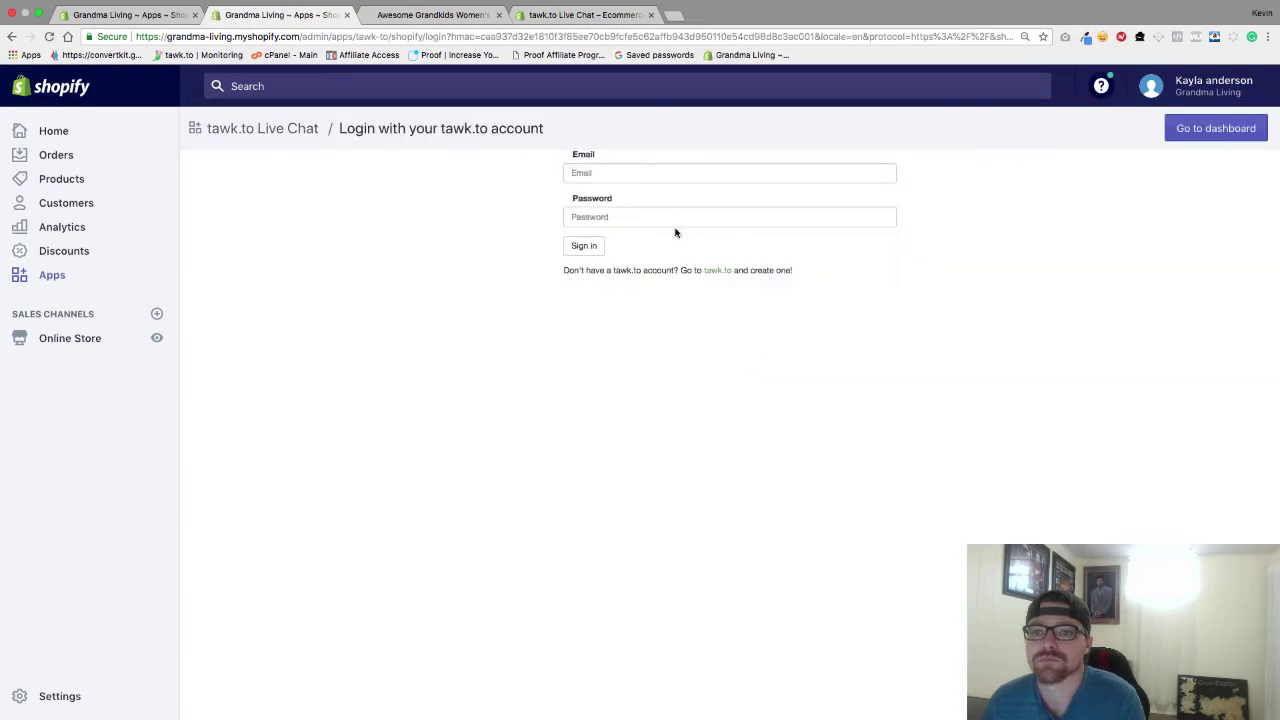
- Open the tawk.to website in a new tab and close the extra tabs
{"action": "left_click", "coordinate": [675, 18]}
{"action": "left_click", "coordinate": [260, 12]}
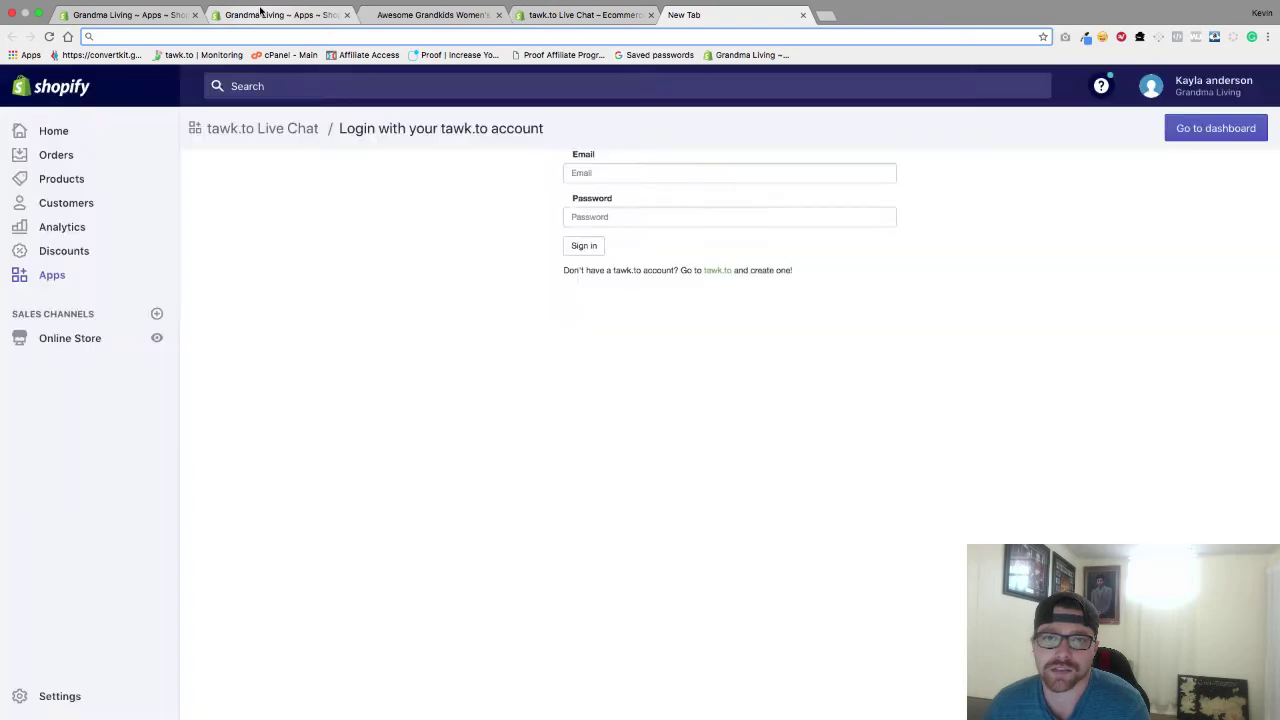
{"action": "left_click", "coordinate": [722, 271]}
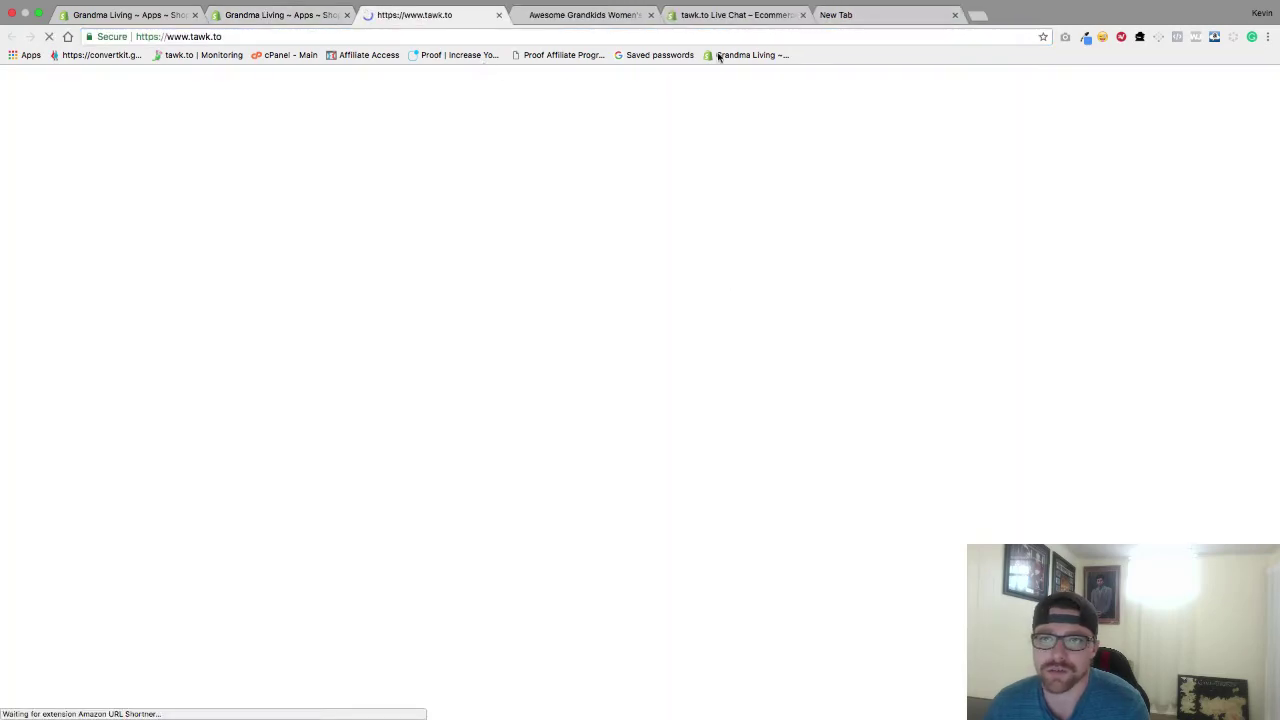
{"action": "left_click", "coordinate": [955, 15]}
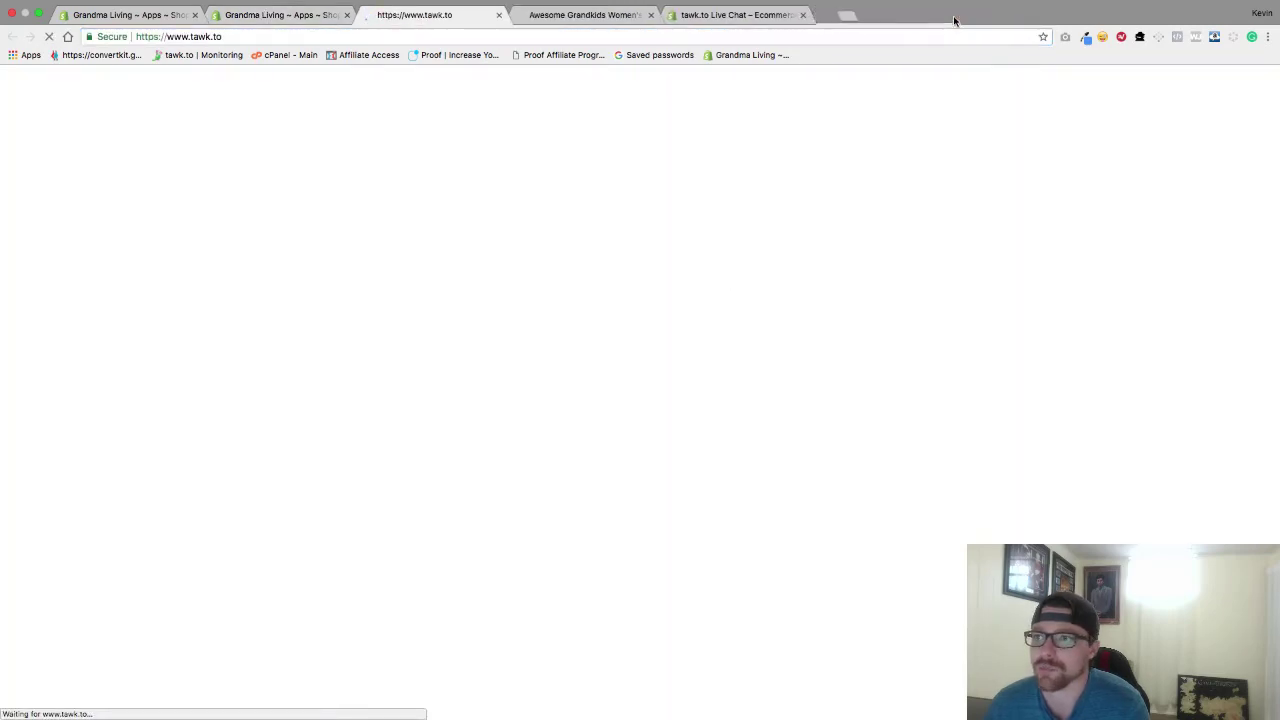
{"action": "left_click", "coordinate": [804, 15]}
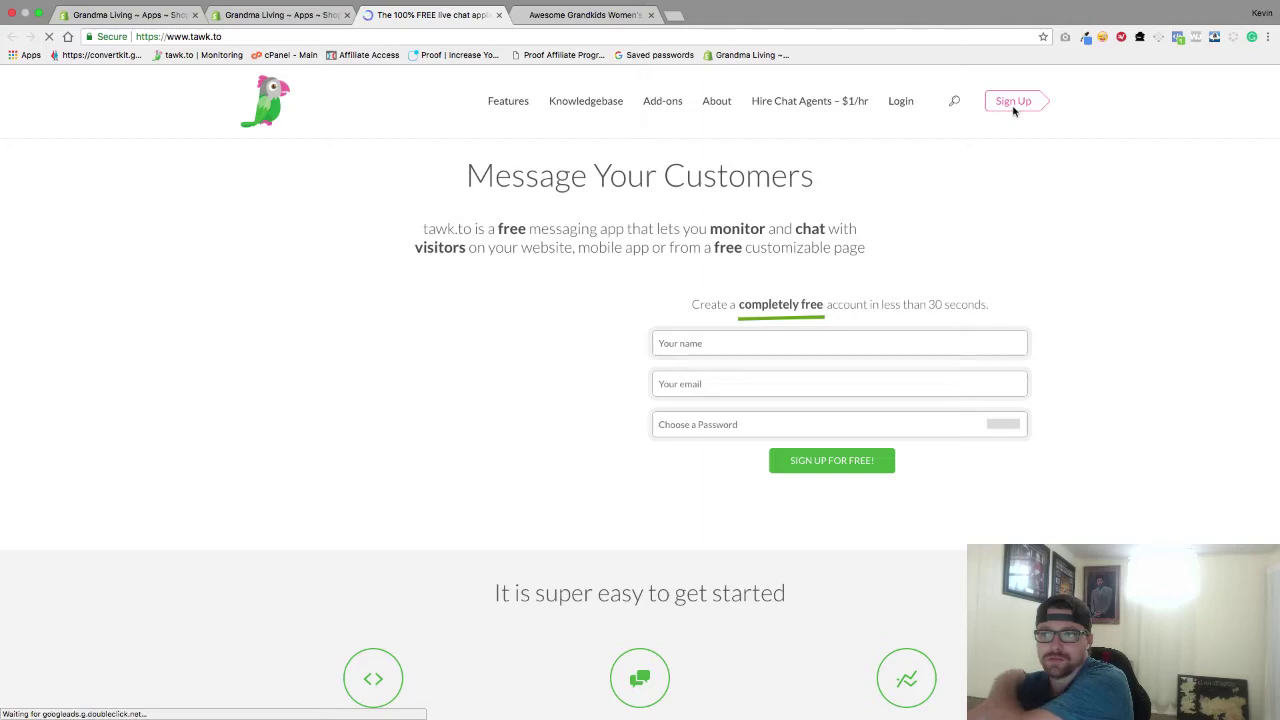
- Sign up for a free tawk.to account with a name, e-mail address and password
{"action": "left_click", "coordinate": [690, 356]}
{"action": "left_click", "coordinate": [690, 383]}
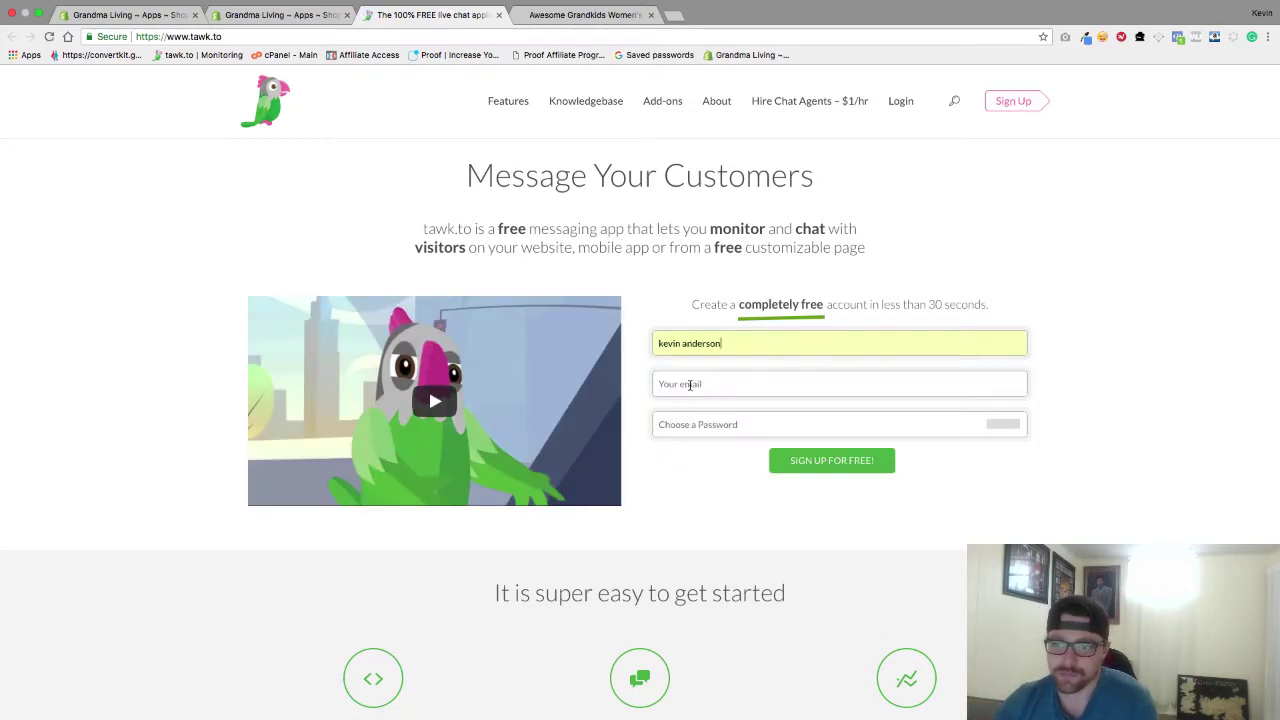
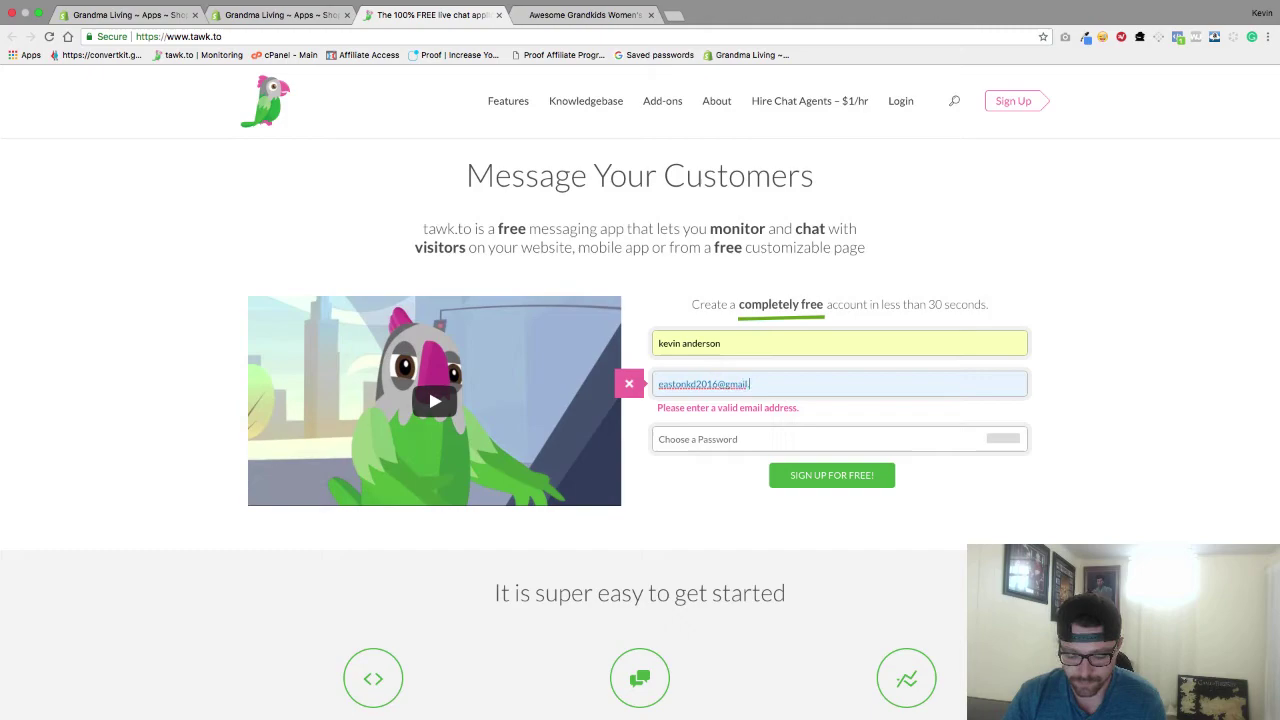
{"action": "key", "text": "Tab"}
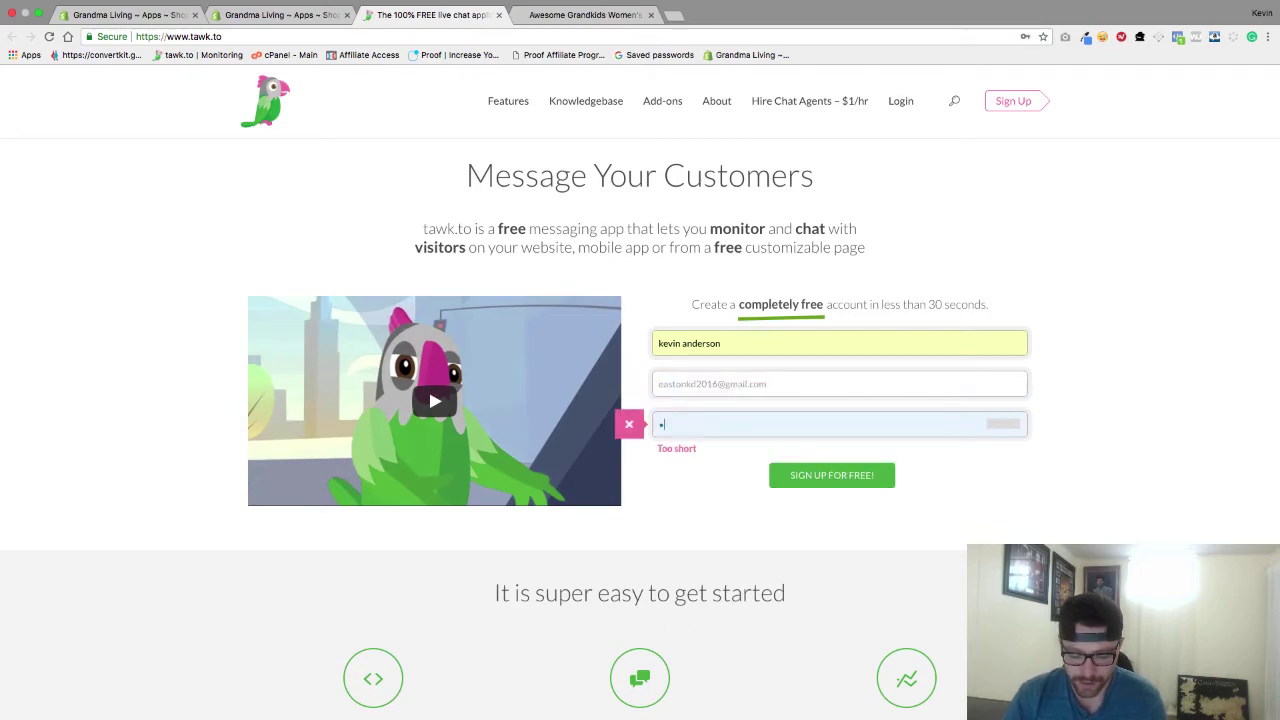
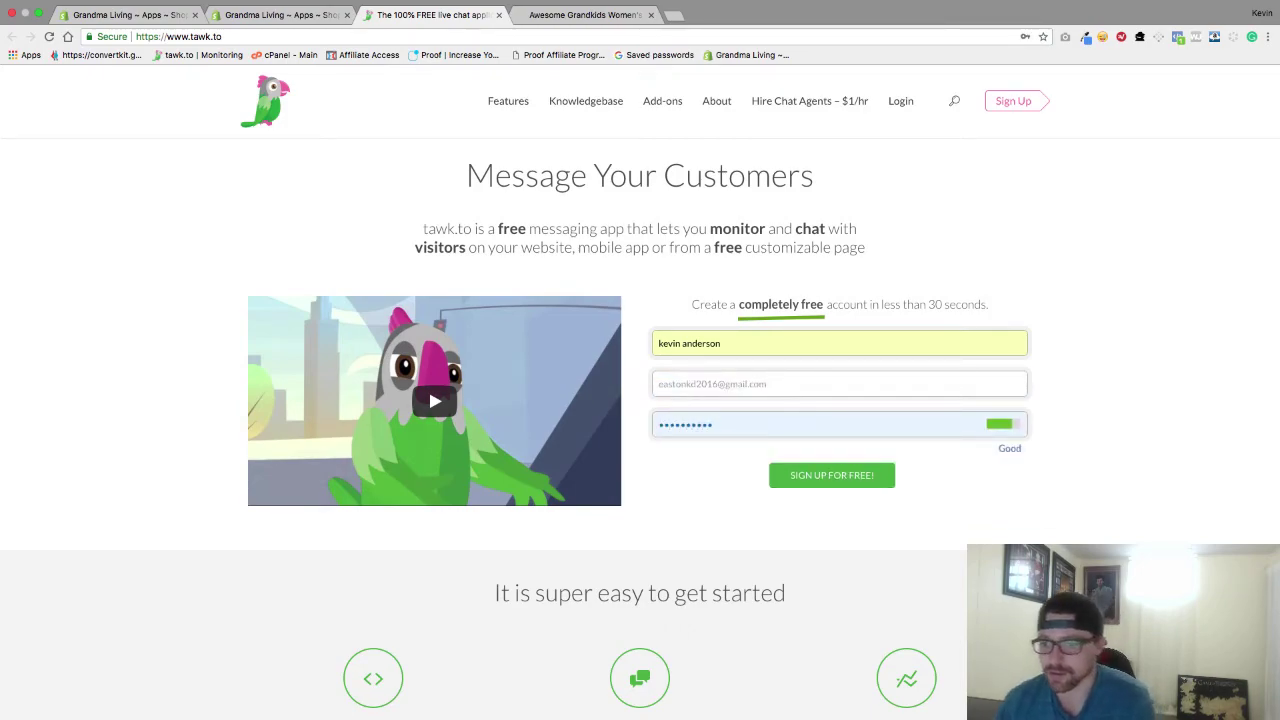
{"action": "left_click", "coordinate": [784, 473]}
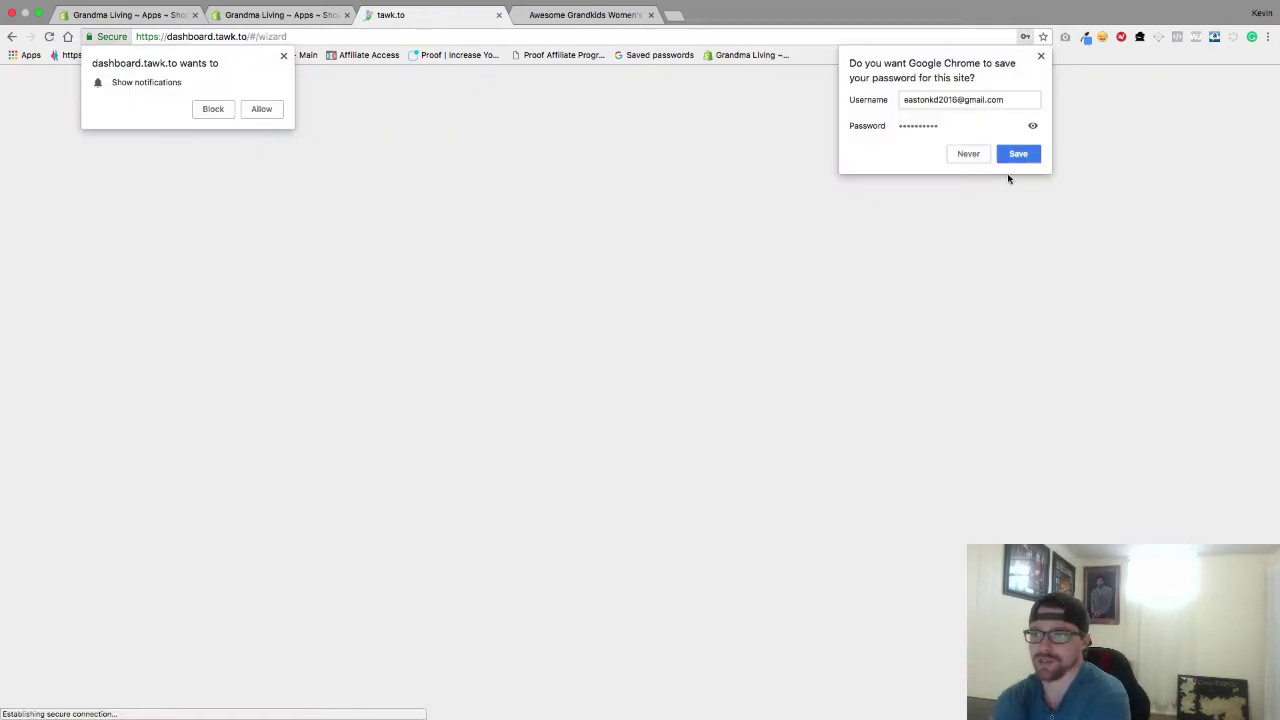
- Save the login, pick the widget language, and paste the storefront's web address as the site URL
{"action": "left_click", "coordinate": [1011, 151]}
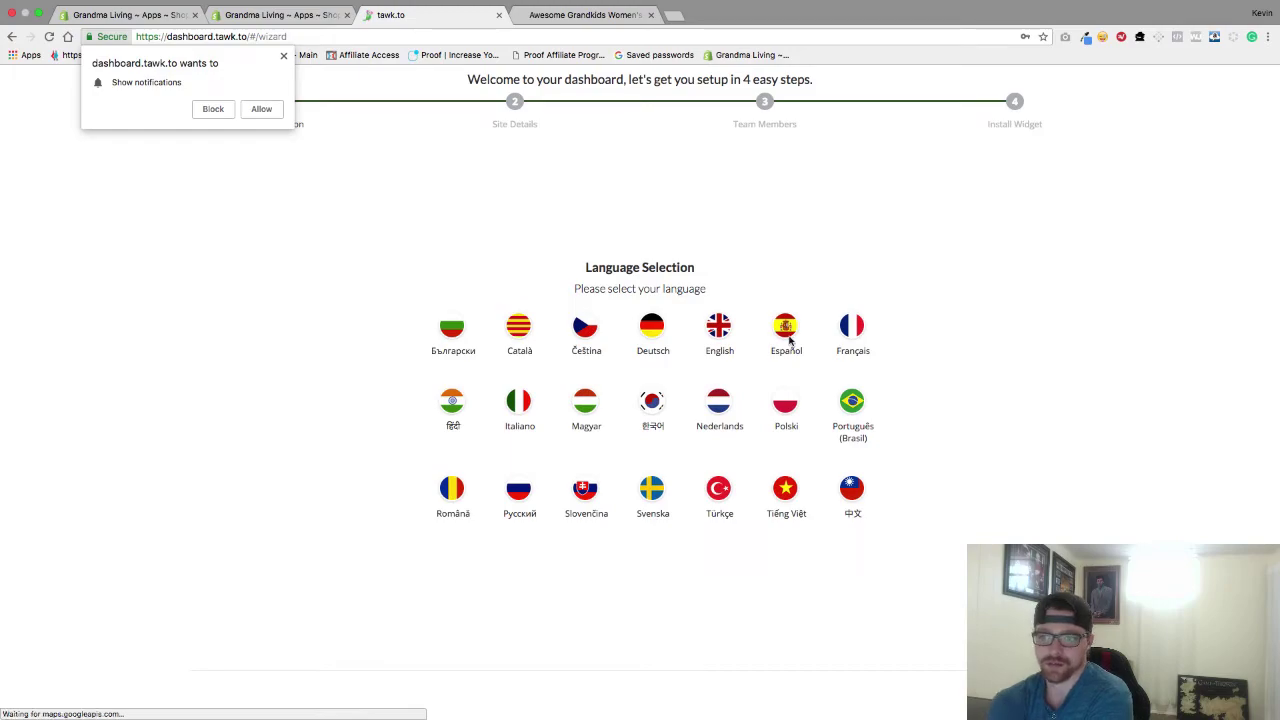
{"action": "left_click", "coordinate": [722, 330]}
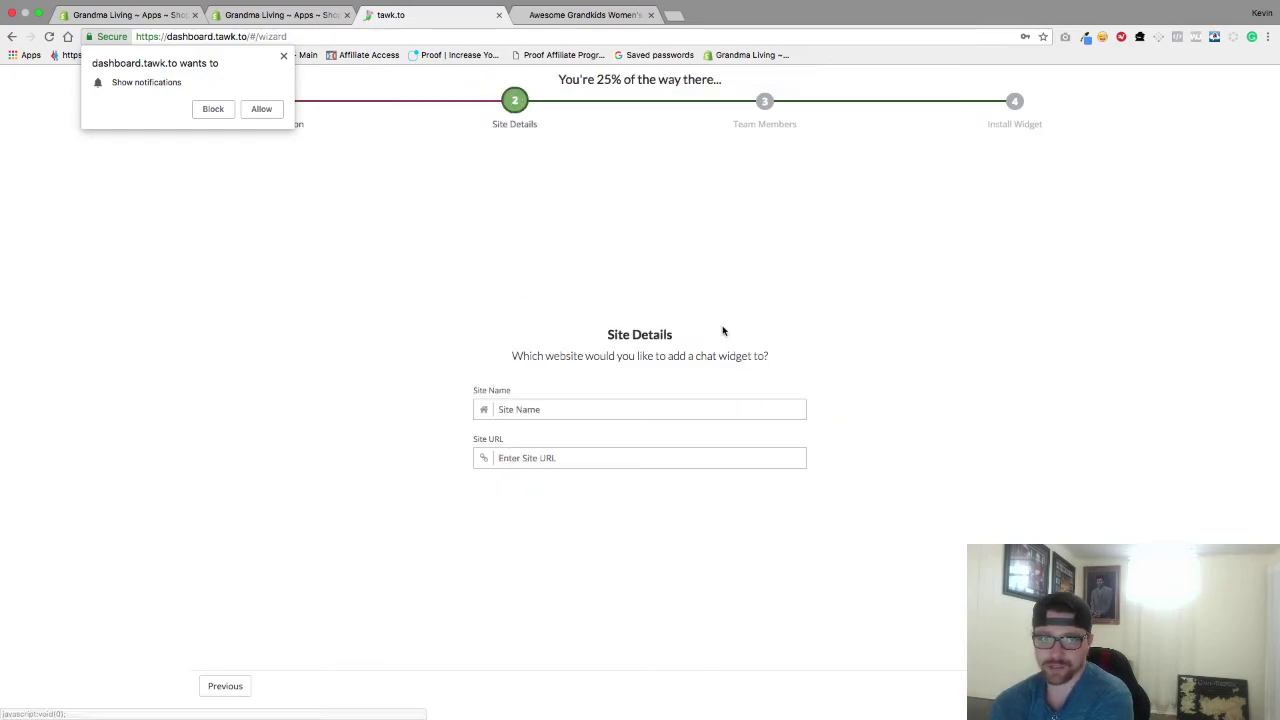
{"action": "left_click", "coordinate": [578, 407]}
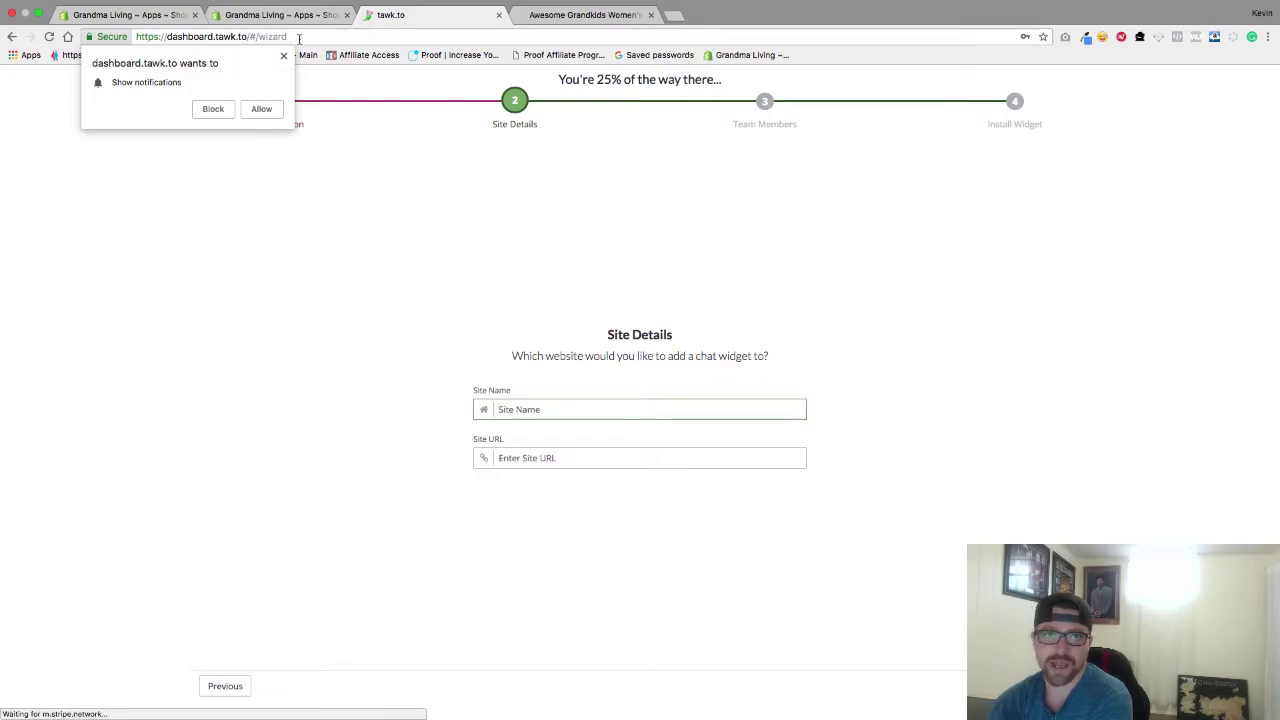
{"action": "left_click", "coordinate": [128, 14]}
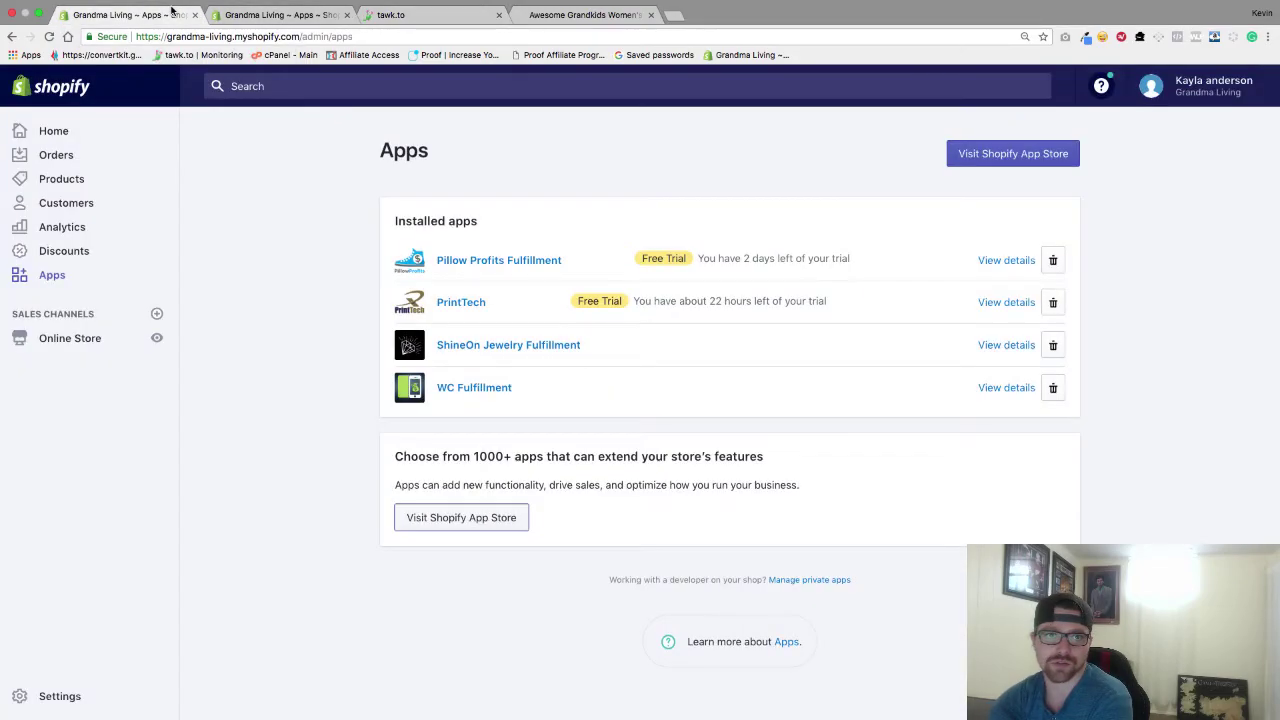
{"action": "left_click", "coordinate": [159, 339]}
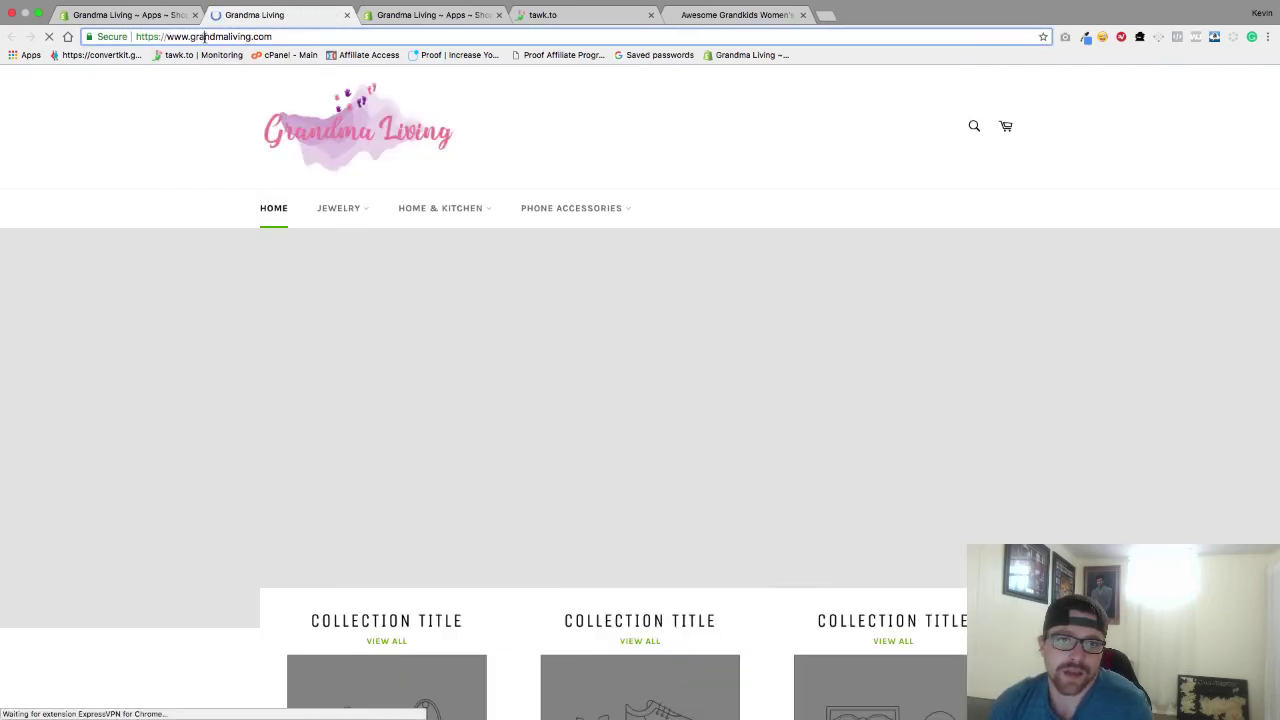
{"action": "right_click", "coordinate": [205, 36]}
{"action": "left_click", "coordinate": [230, 54]}
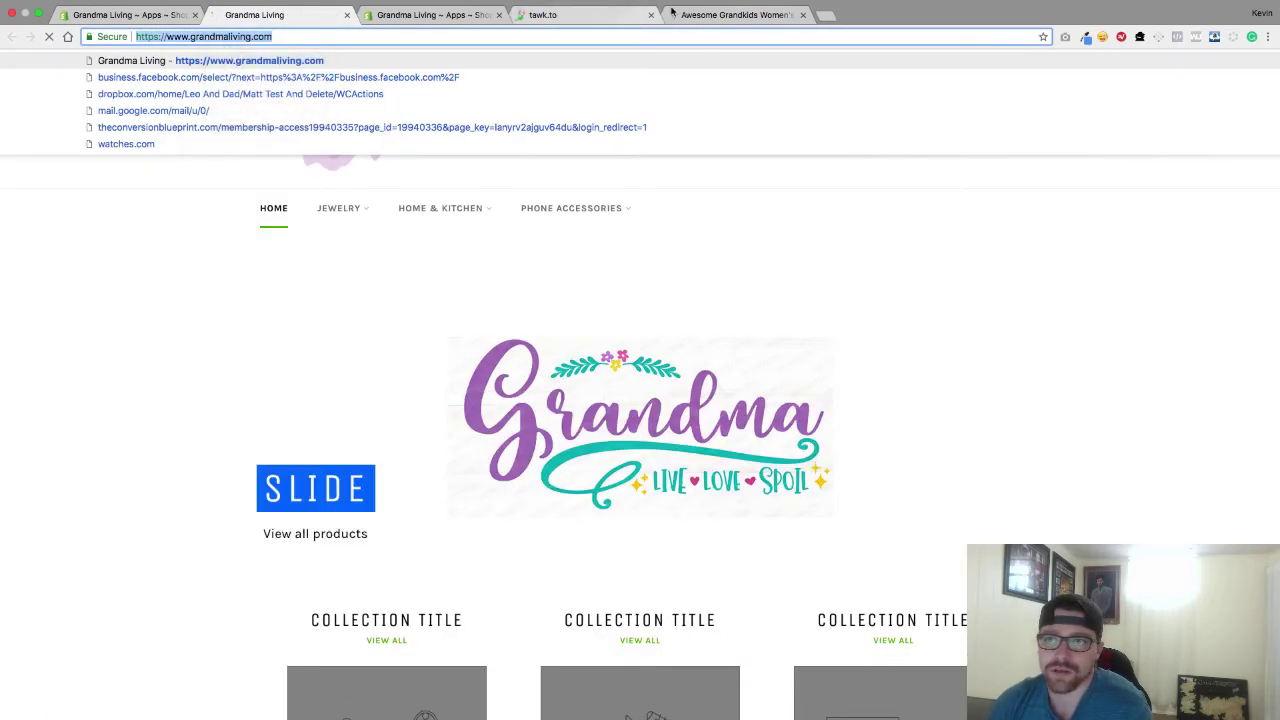
{"action": "left_click", "coordinate": [575, 14]}
{"action": "left_click", "coordinate": [508, 458]}
{"action": "right_click", "coordinate": [510, 458]}
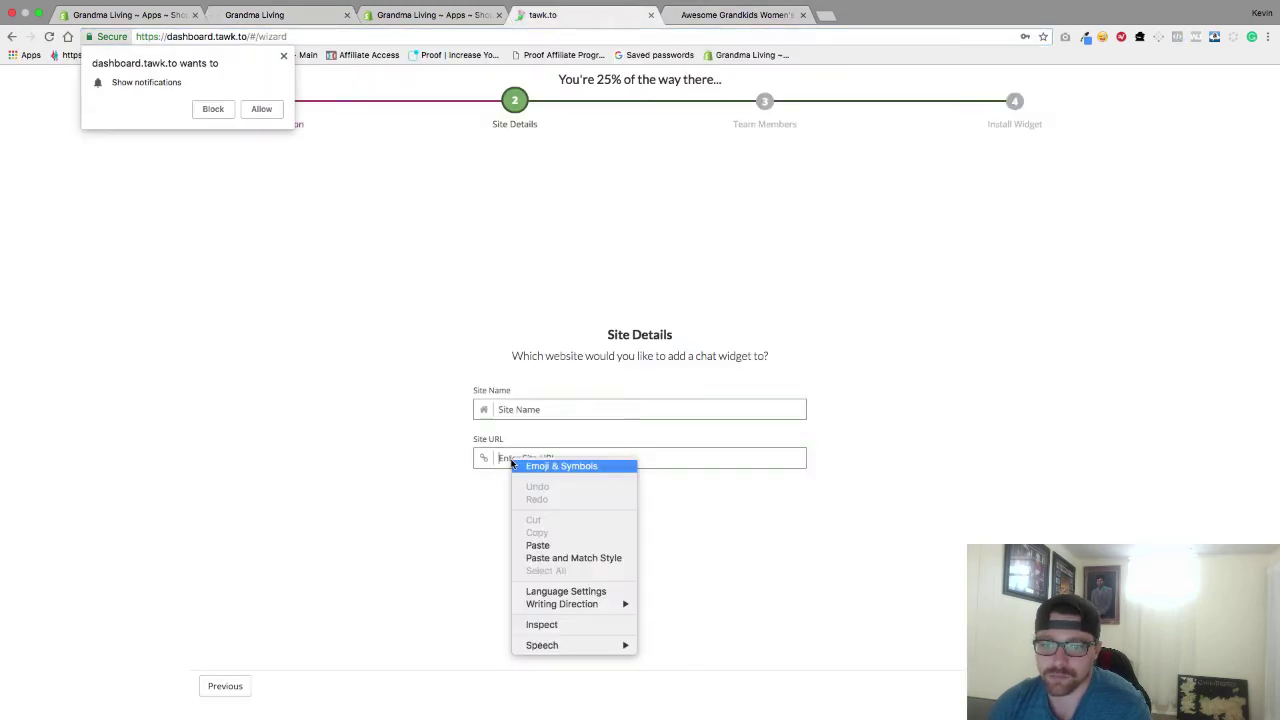
- Name the site 'Grandma Living' and skip inviting team members
{"action": "left_click", "coordinate": [540, 545]}
{"action": "left_click", "coordinate": [531, 409]}
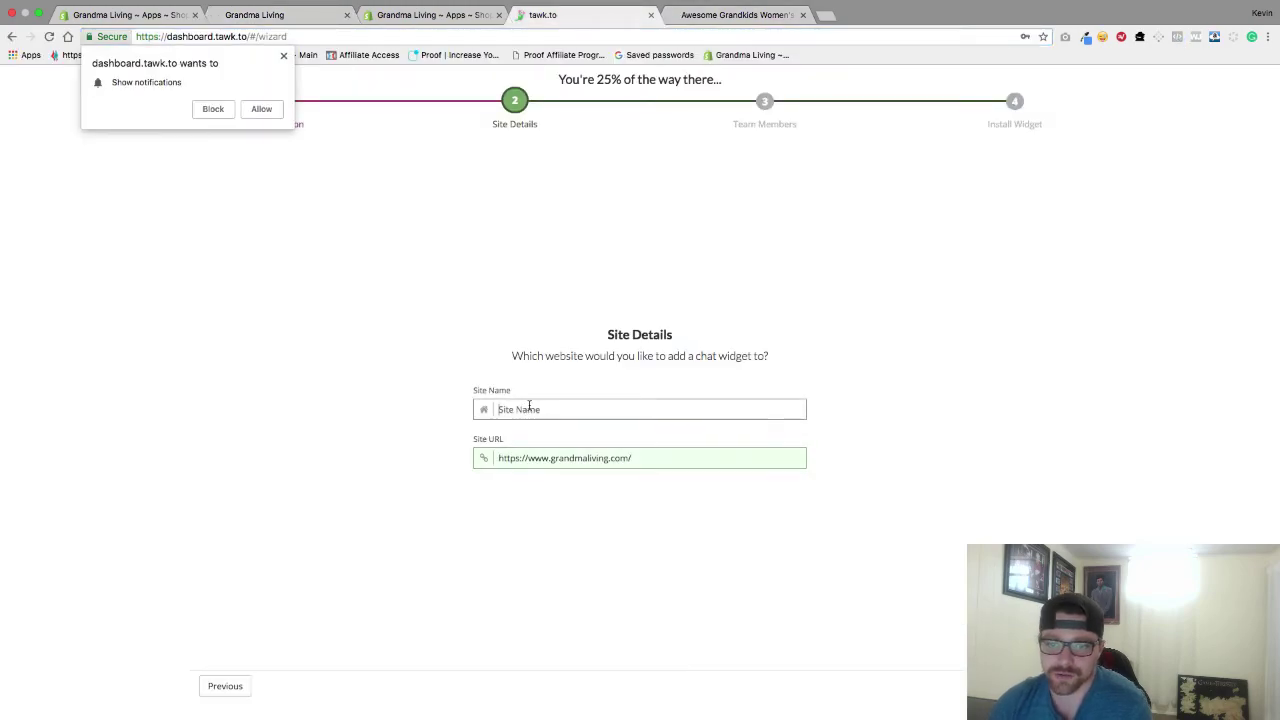
{"action": "type", "text": "Grandma "}
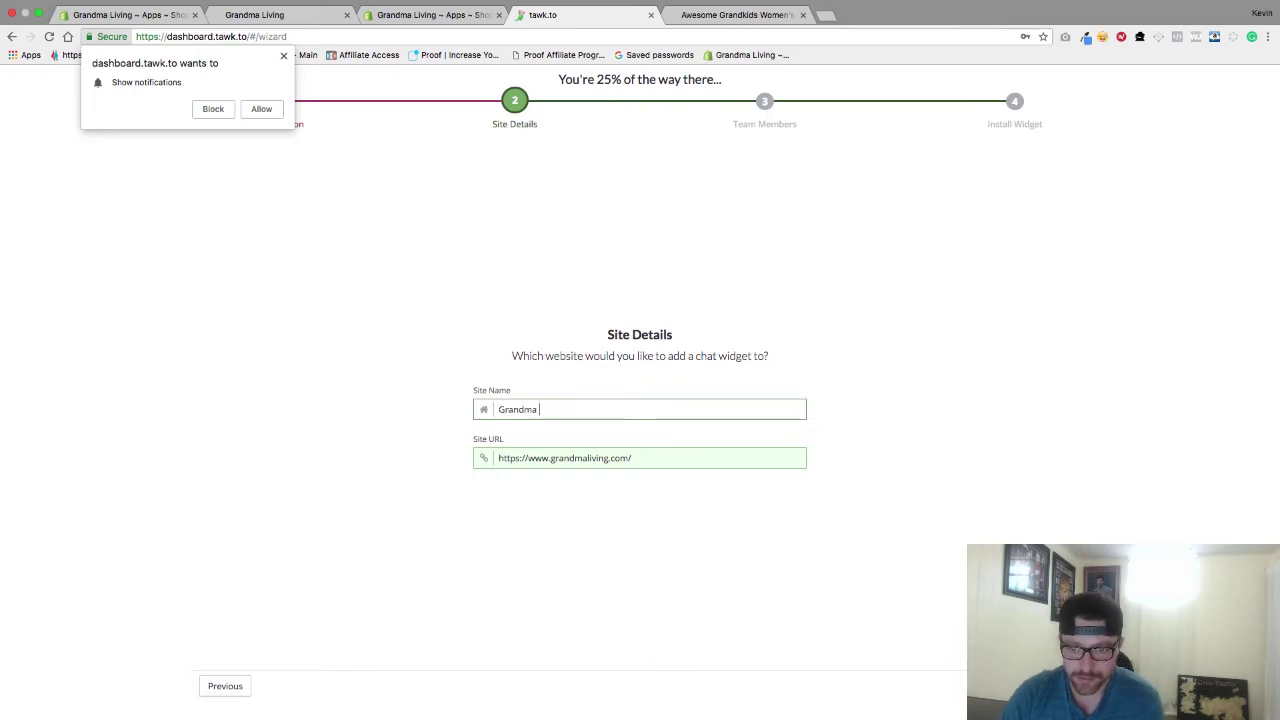
{"action": "type", "text": "Living"}
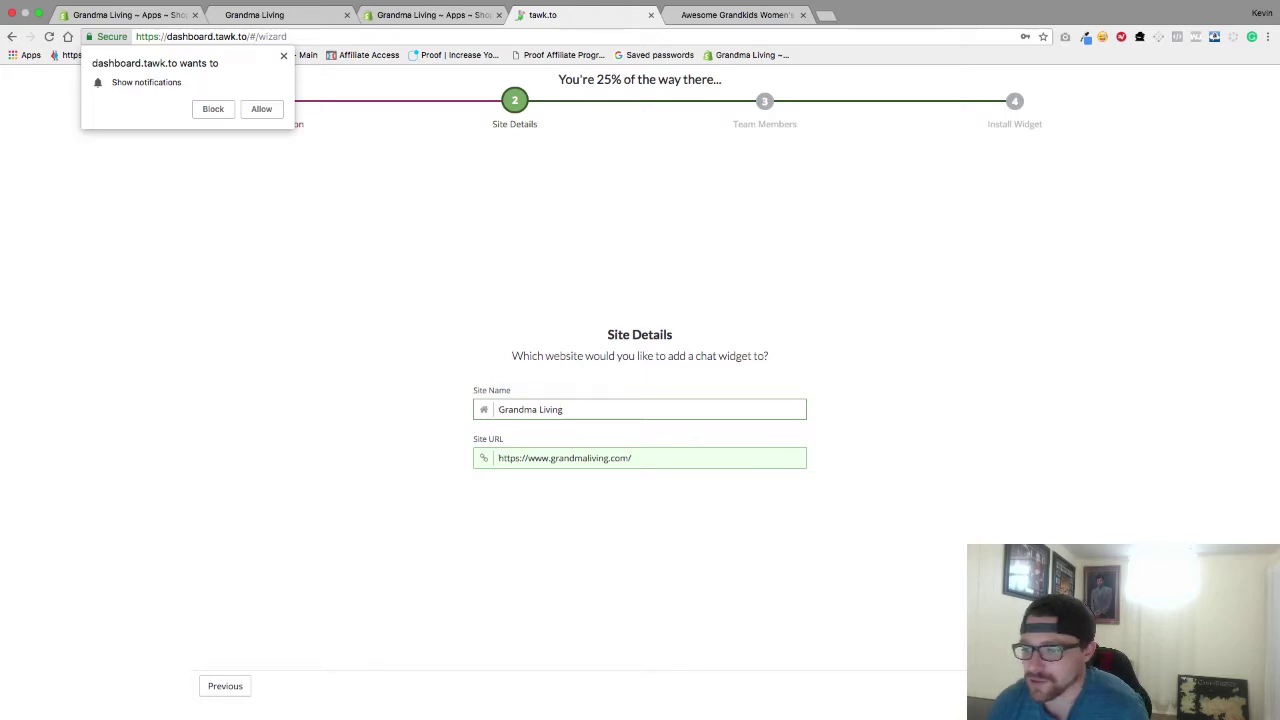
{"action": "key", "text": "Return"}
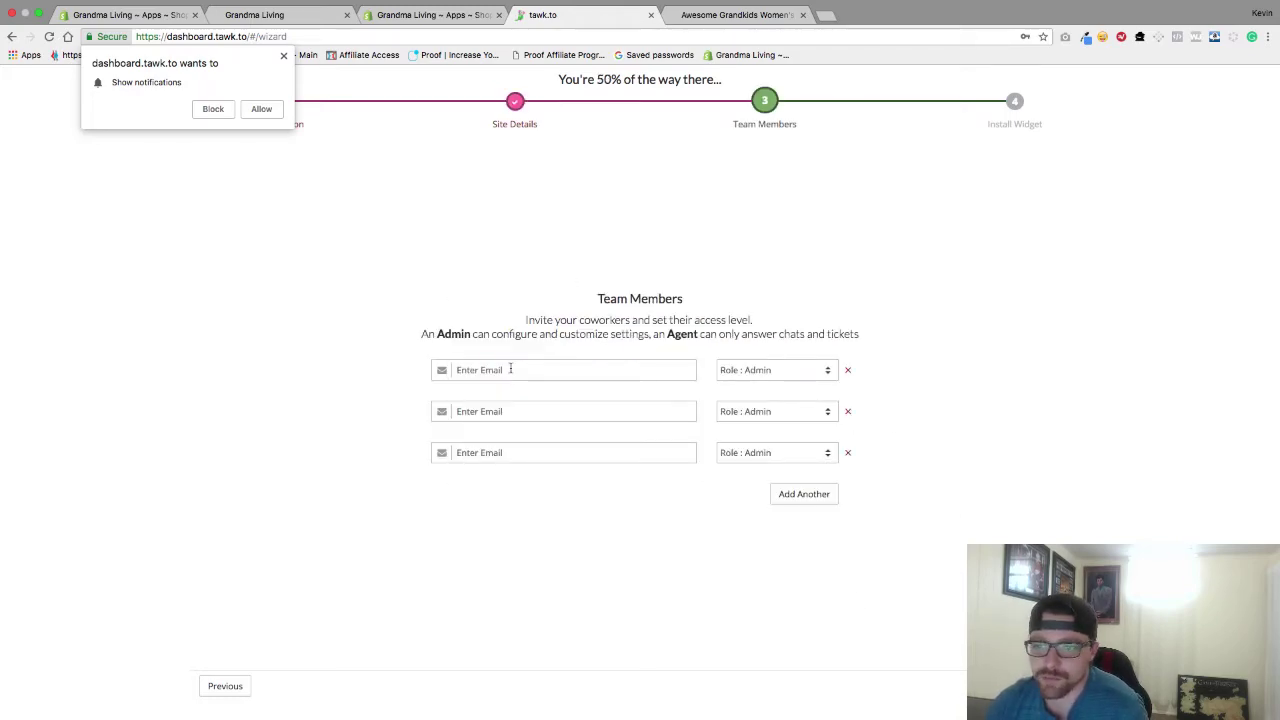
{"action": "key", "text": "Return"}
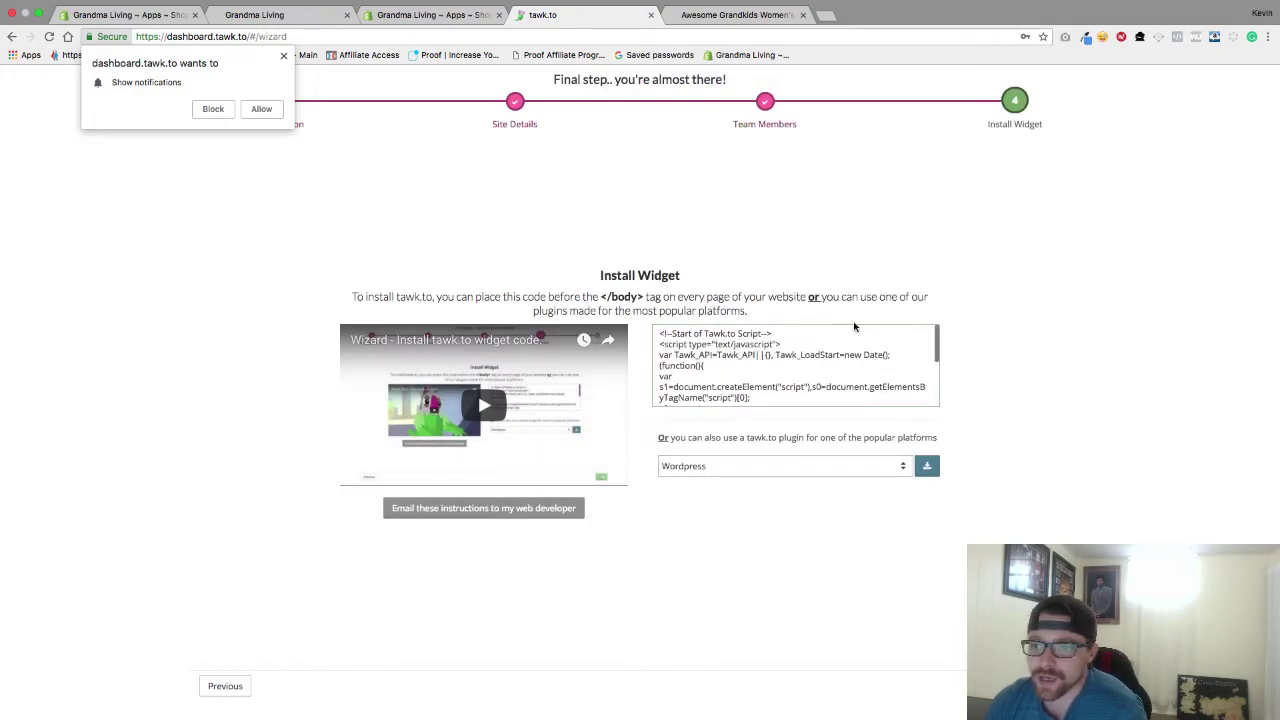
- Finish the wizard and dismiss the notification request on the tawk.to dashboard
{"action": "scroll", "coordinate": [828, 346], "scroll_direction": "down", "scroll_amount": 5}
{"action": "scroll", "coordinate": [824, 348], "scroll_direction": "up", "scroll_amount": 3}
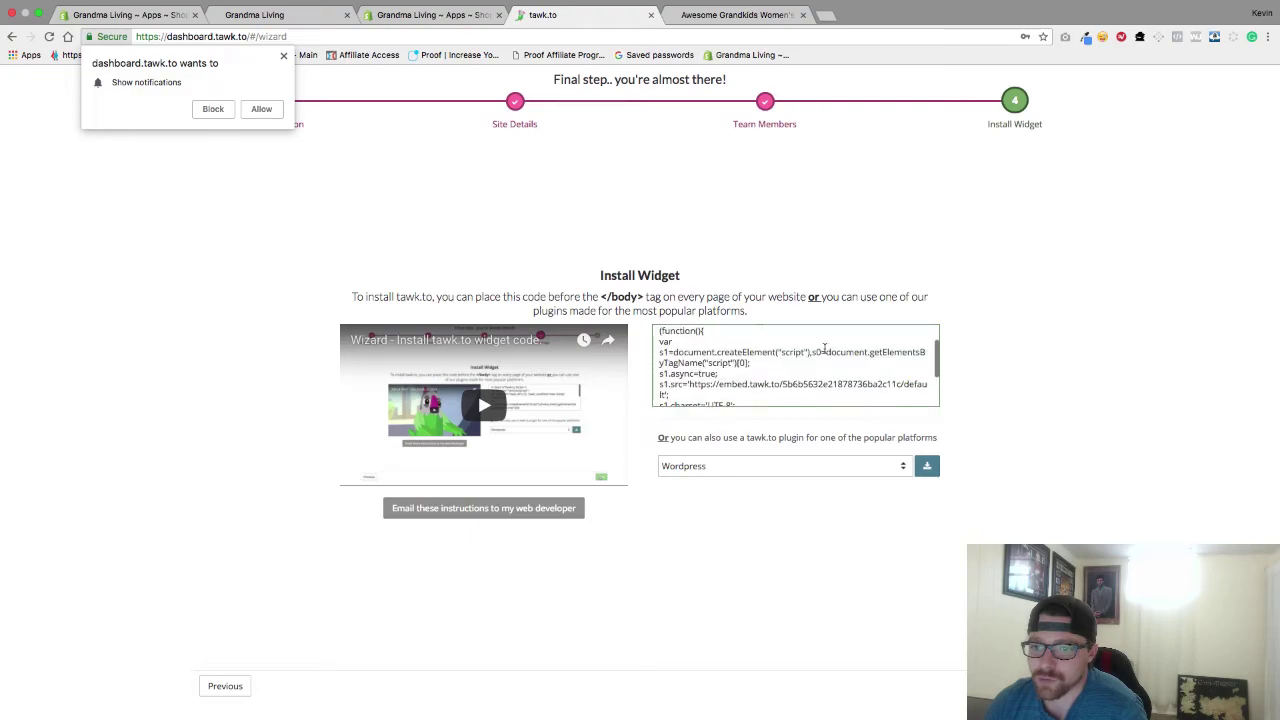
{"action": "scroll", "coordinate": [824, 348], "scroll_direction": "up", "scroll_amount": 2}
{"action": "key", "text": "Return"}
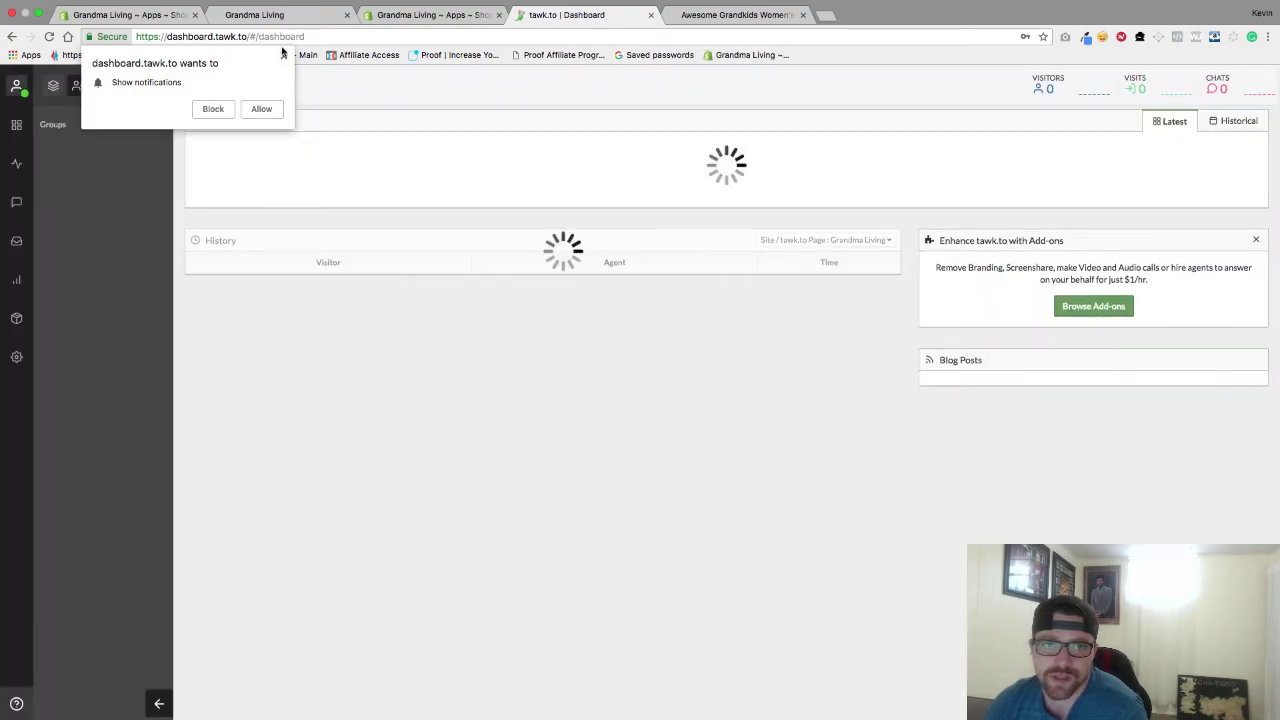
{"action": "left_click", "coordinate": [283, 58]}
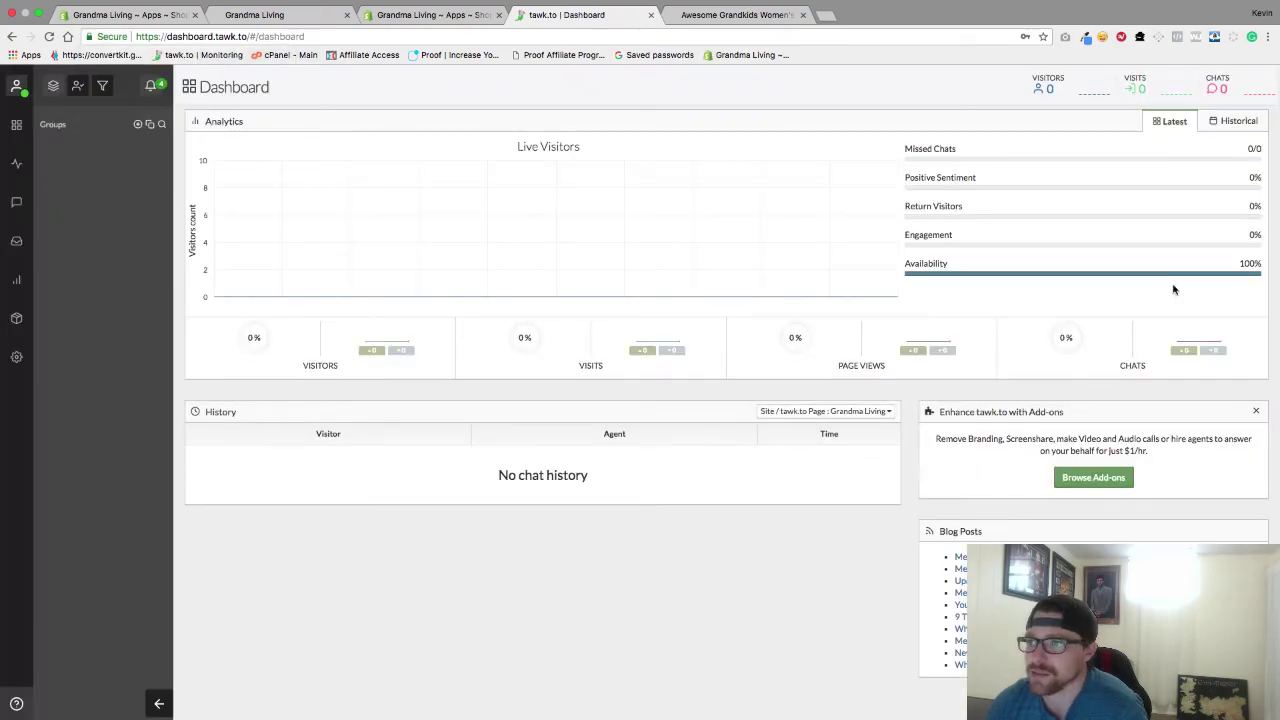
{"action": "left_click", "coordinate": [1170, 121]}
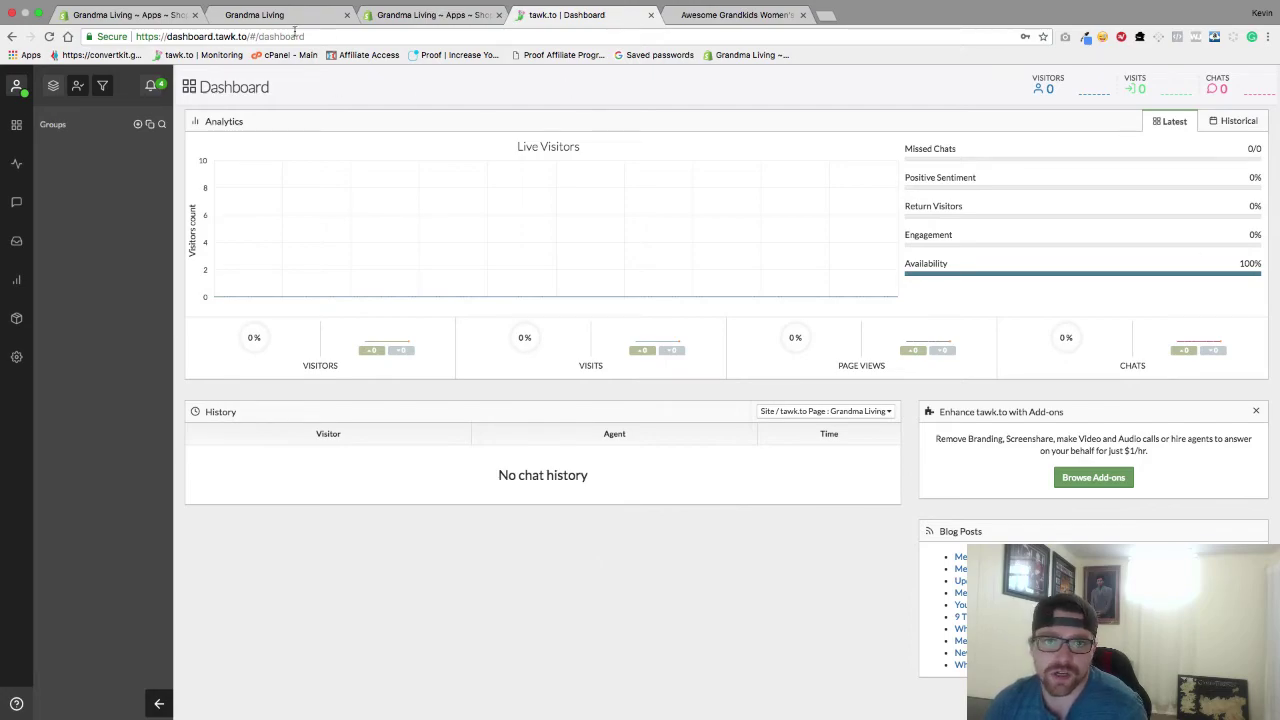
{"action": "left_click", "coordinate": [435, 15]}
- Sign the tawk.to Live Chat app in with the saved account e-mail
{"action": "left_click", "coordinate": [580, 170]}
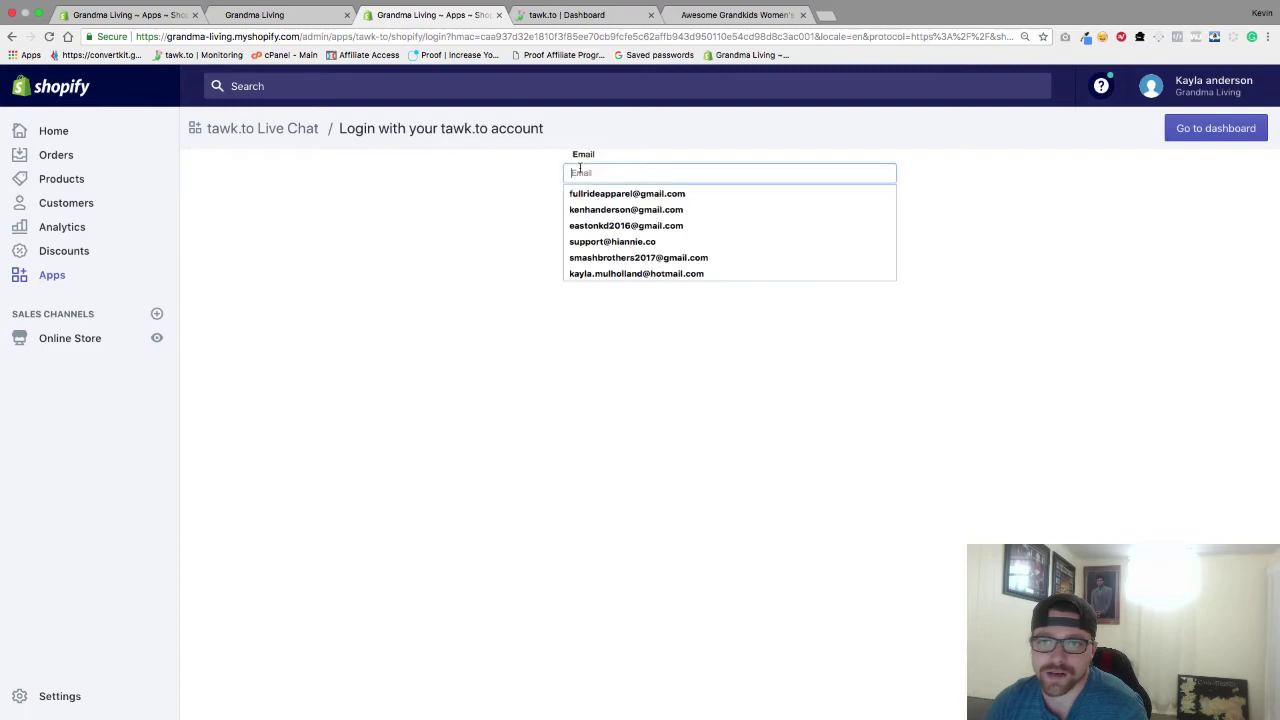
{"action": "left_click", "coordinate": [600, 225]}
{"action": "left_click", "coordinate": [609, 213]}
{"action": "type", "text": "e"}
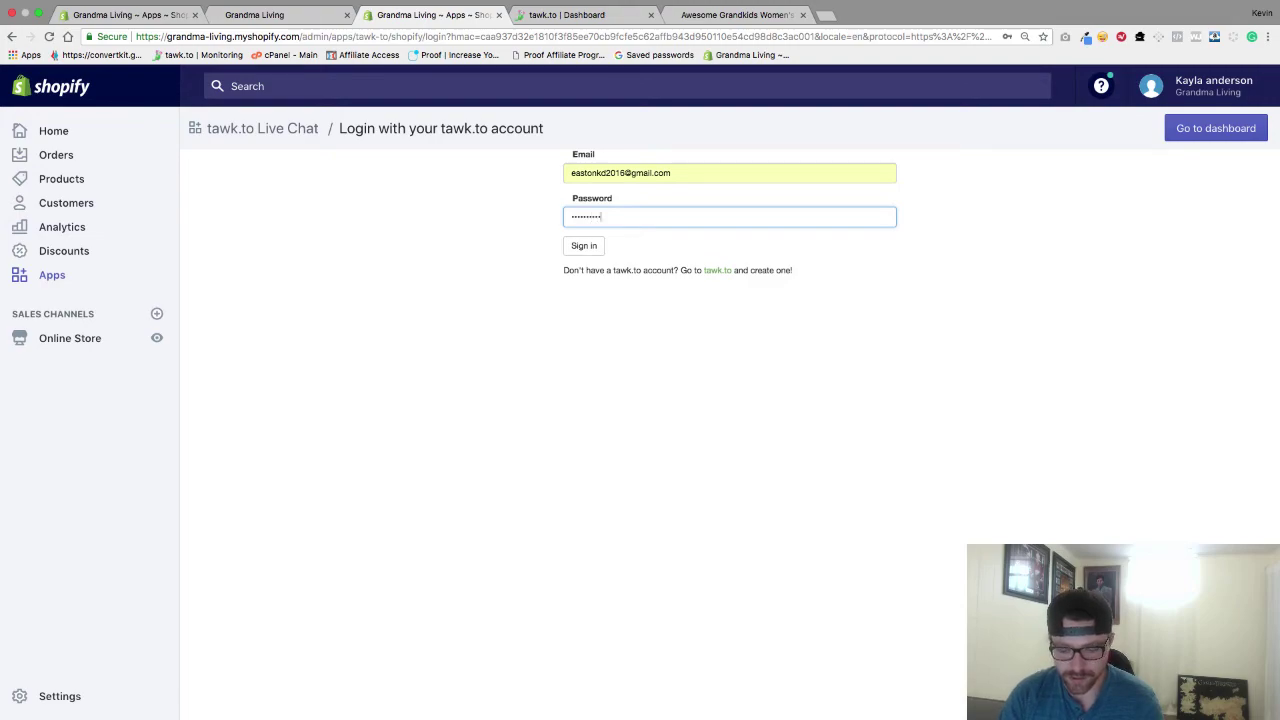
{"action": "key", "text": "Tab"}
{"action": "key", "text": "Return"}
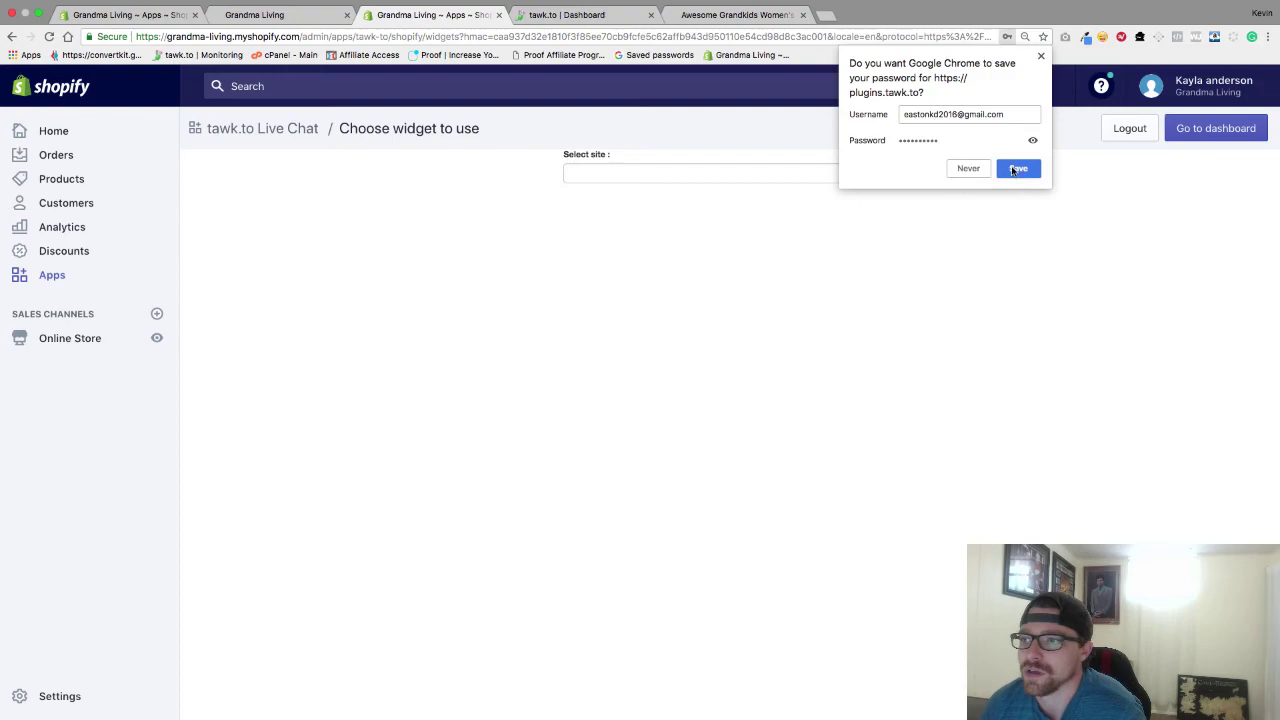
{"action": "left_click", "coordinate": [1018, 168]}
- Attach the Grandma Living site's 'default' widget to the store and go to the dashboard
{"action": "left_click", "coordinate": [757, 172]}
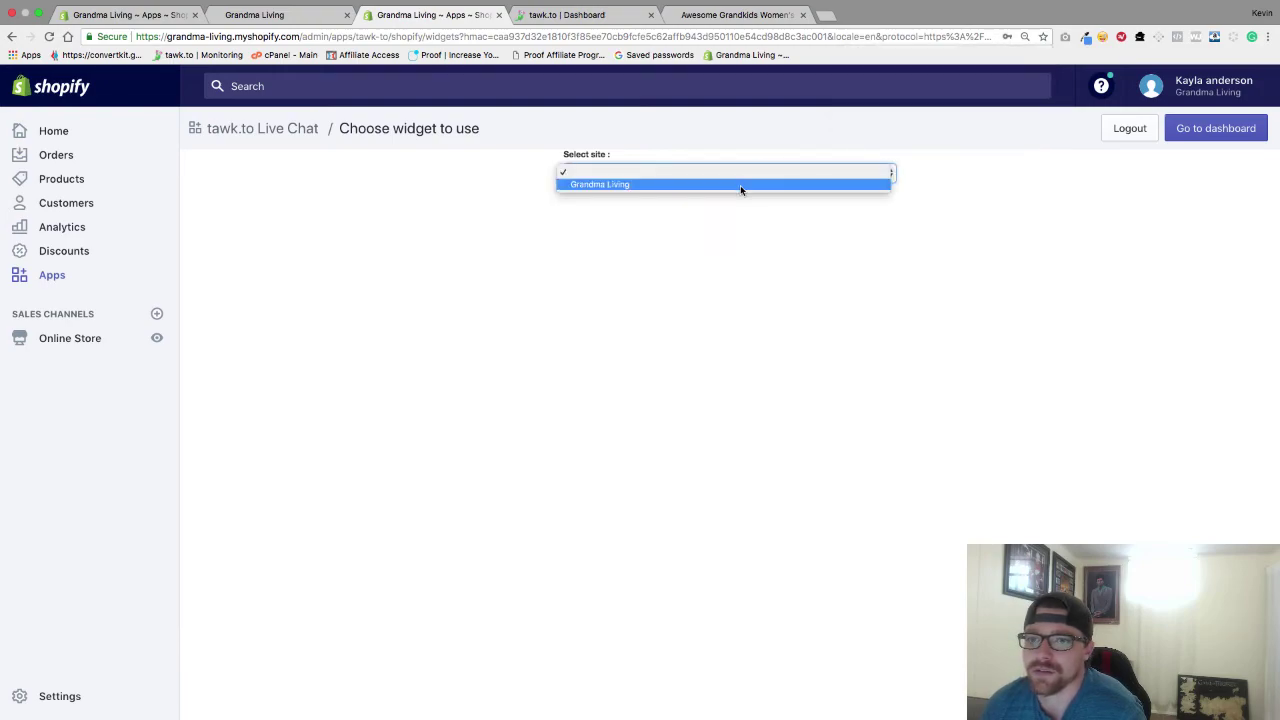
{"action": "left_click", "coordinate": [740, 185]}
{"action": "left_click", "coordinate": [720, 218]}
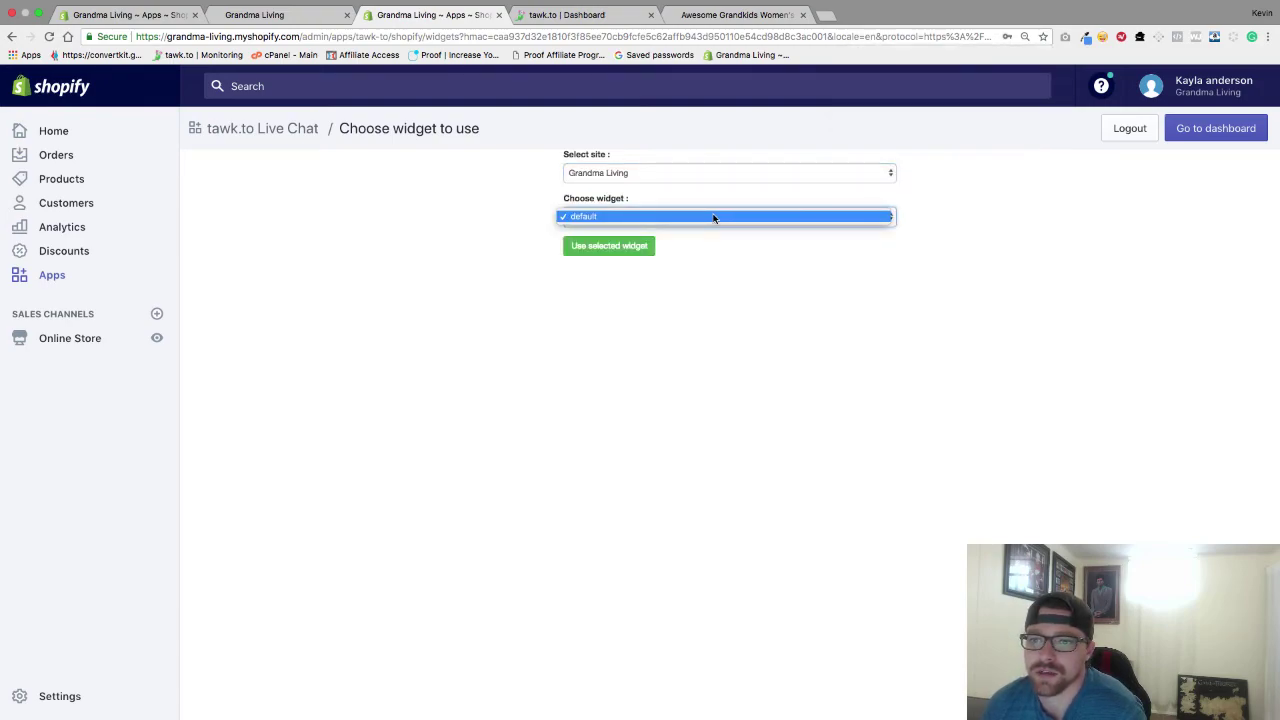
{"action": "left_click", "coordinate": [713, 218]}
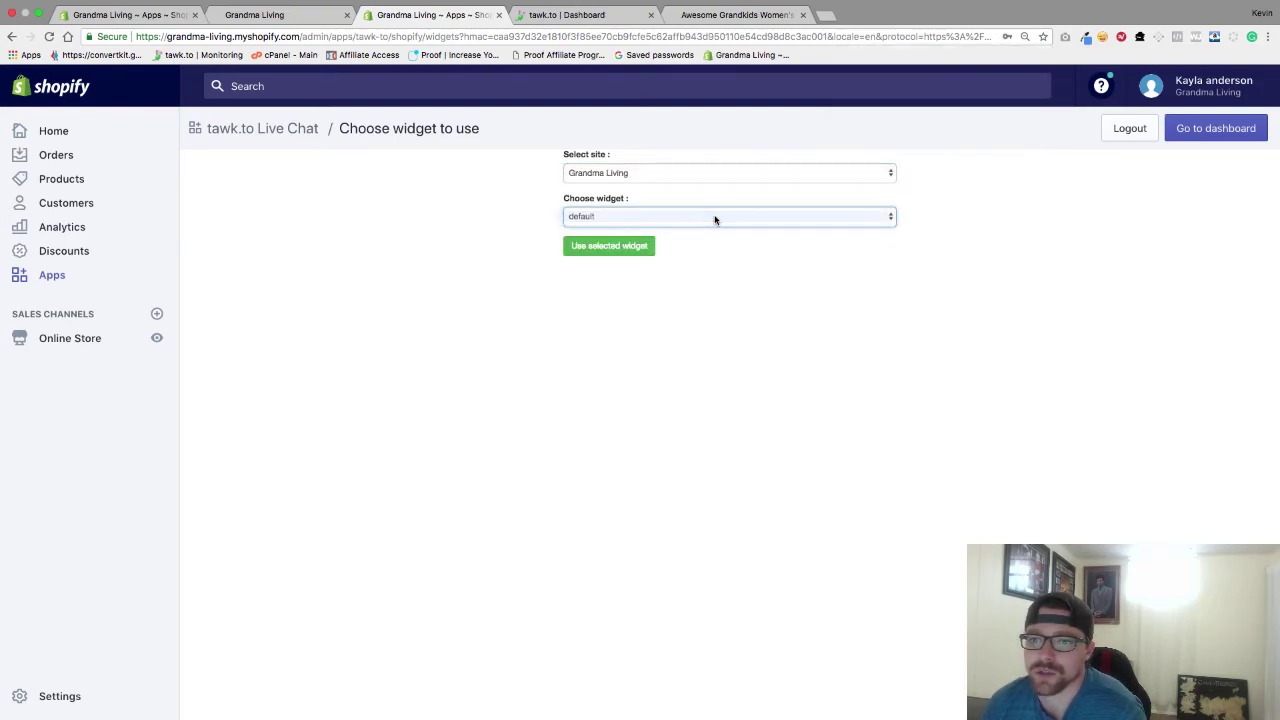
{"action": "left_click", "coordinate": [622, 250]}
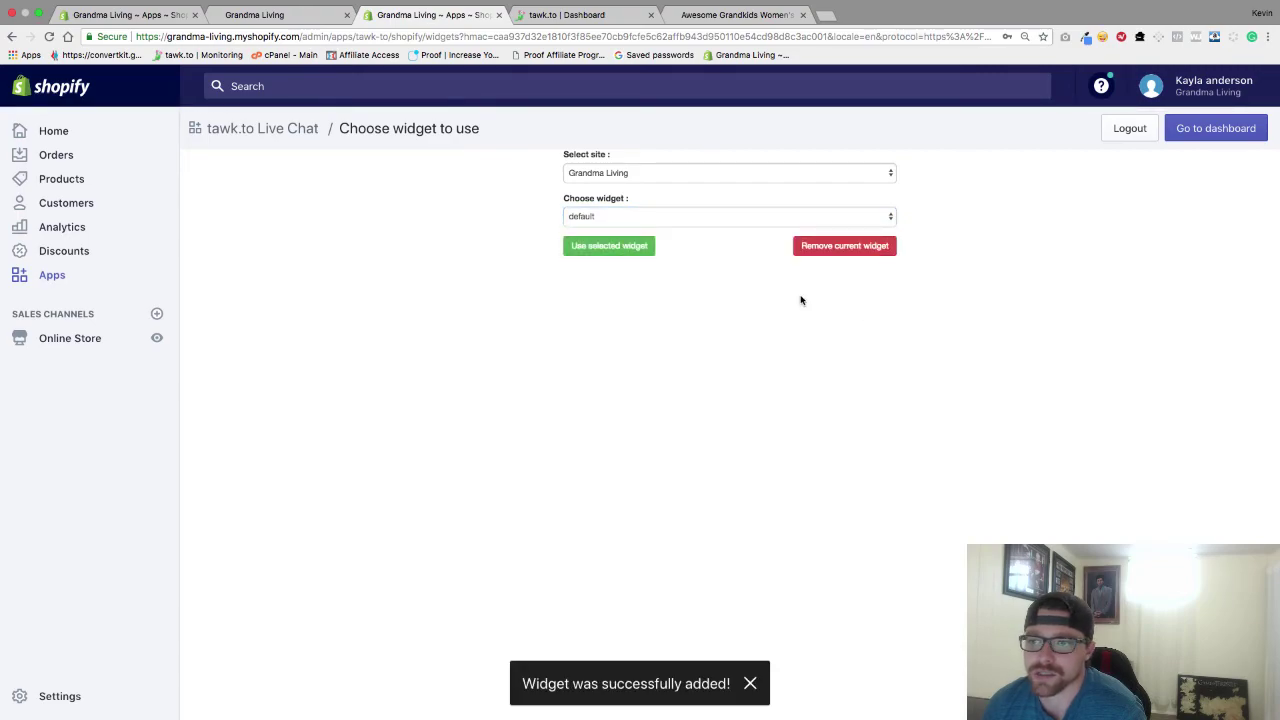
{"action": "left_click", "coordinate": [1213, 131]}
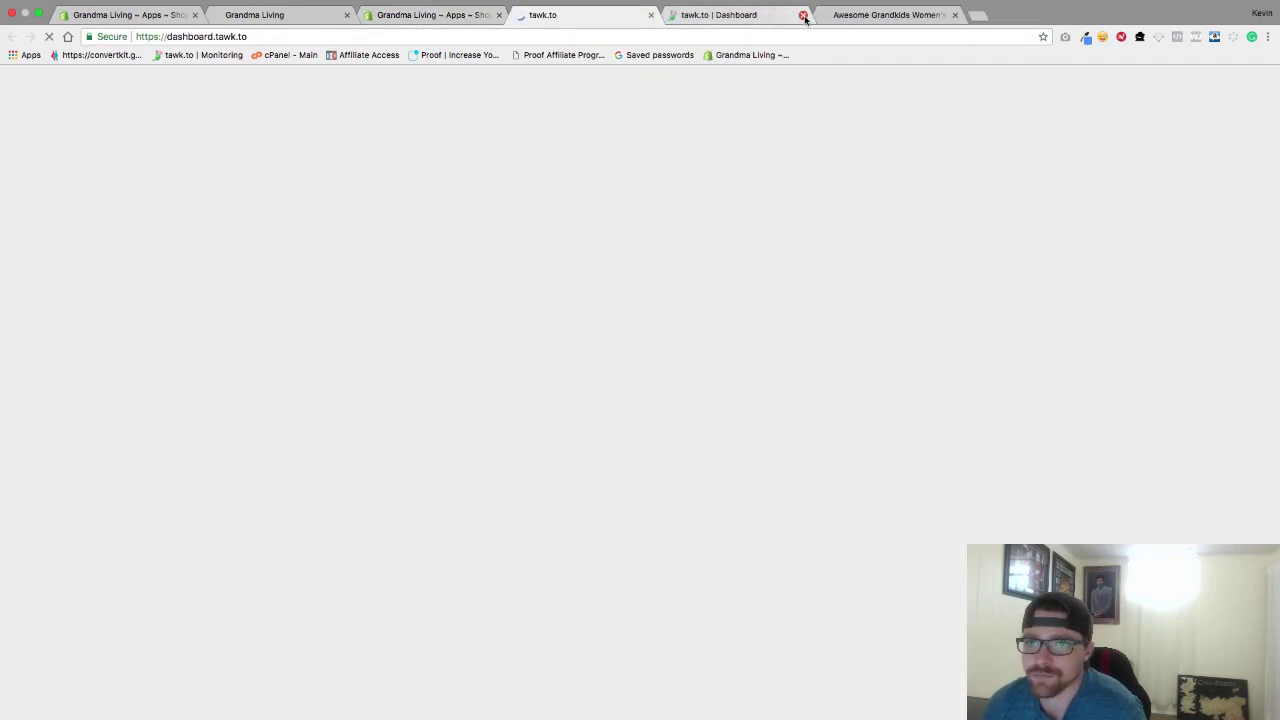
- Close the extra dashboard tab and check the Grandma Living storefront for the Online chat box
{"action": "left_click", "coordinate": [804, 17]}
{"action": "left_click", "coordinate": [318, 15]}
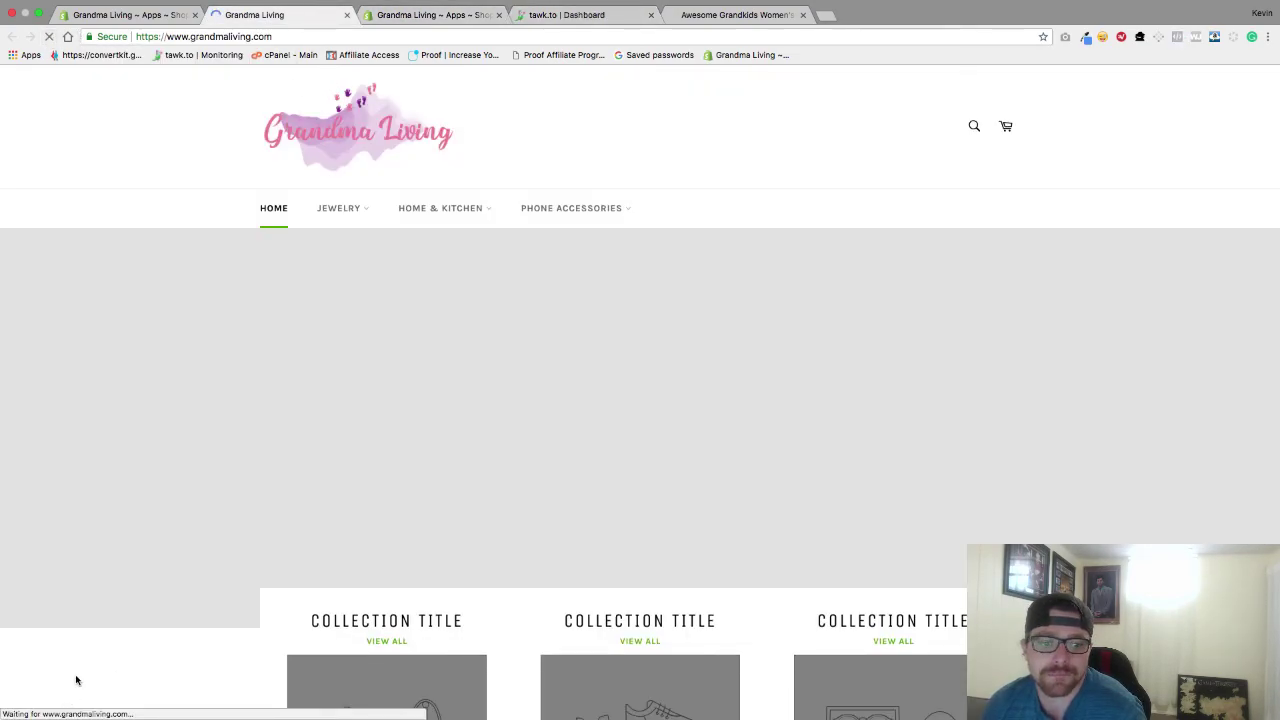
{"action": "scroll", "coordinate": [217, 626], "scroll_direction": "down", "scroll_amount": 3}
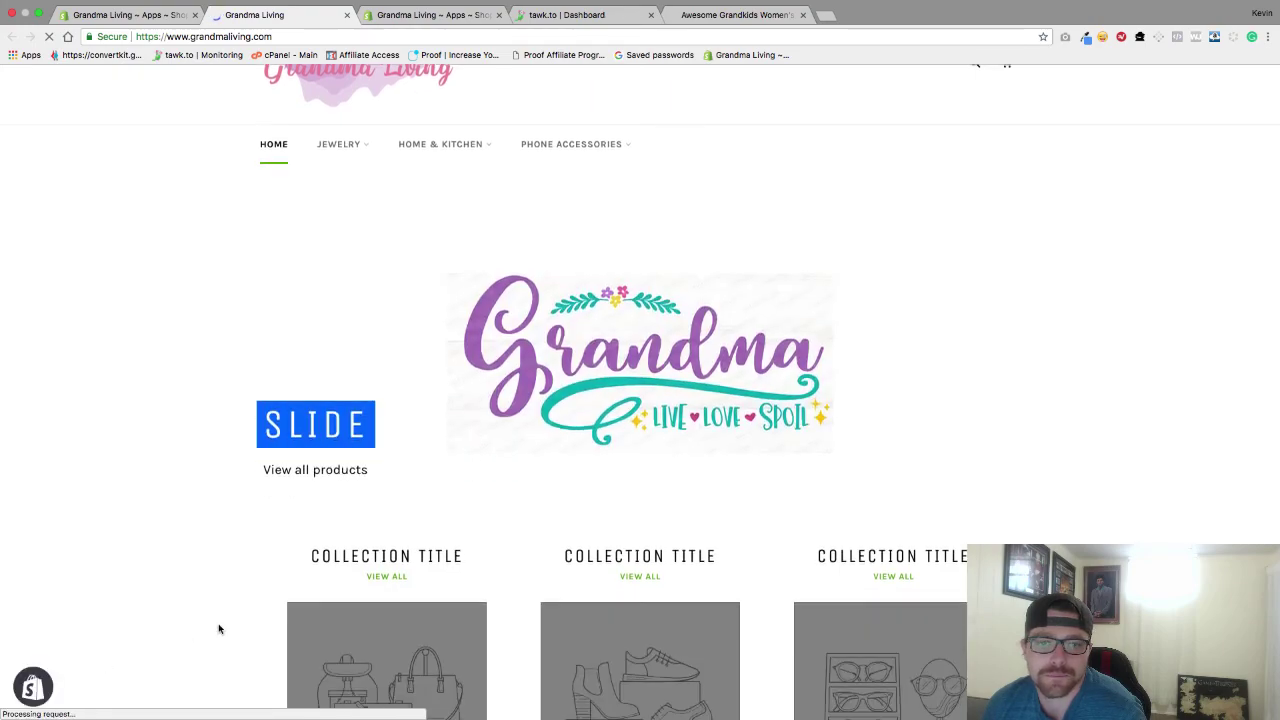
{"action": "scroll", "coordinate": [219, 629], "scroll_direction": "down", "scroll_amount": 2}
{"action": "left_click", "coordinate": [46, 689]}
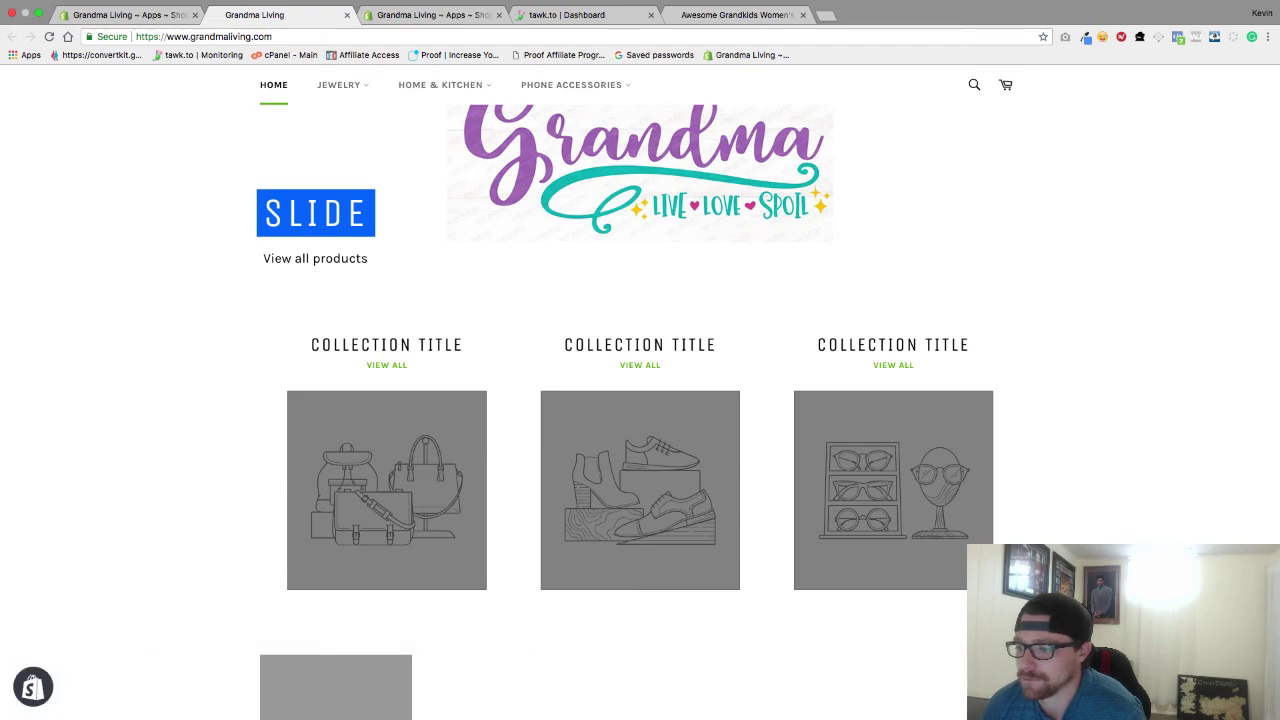
{"action": "scroll", "coordinate": [768, 380], "scroll_direction": "down", "scroll_amount": 1}
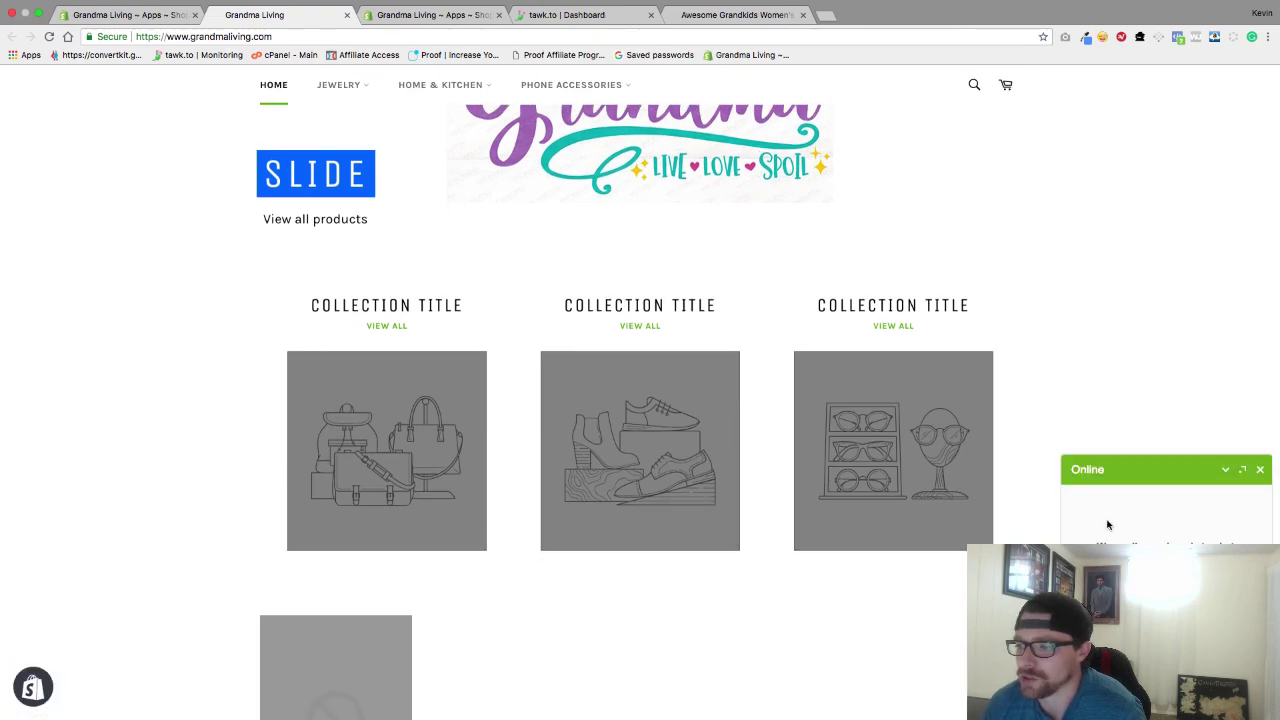
{"action": "scroll", "coordinate": [1107, 524], "scroll_direction": "up", "scroll_amount": 1}
{"action": "scroll", "coordinate": [1107, 524], "scroll_direction": "up", "scroll_amount": 5}
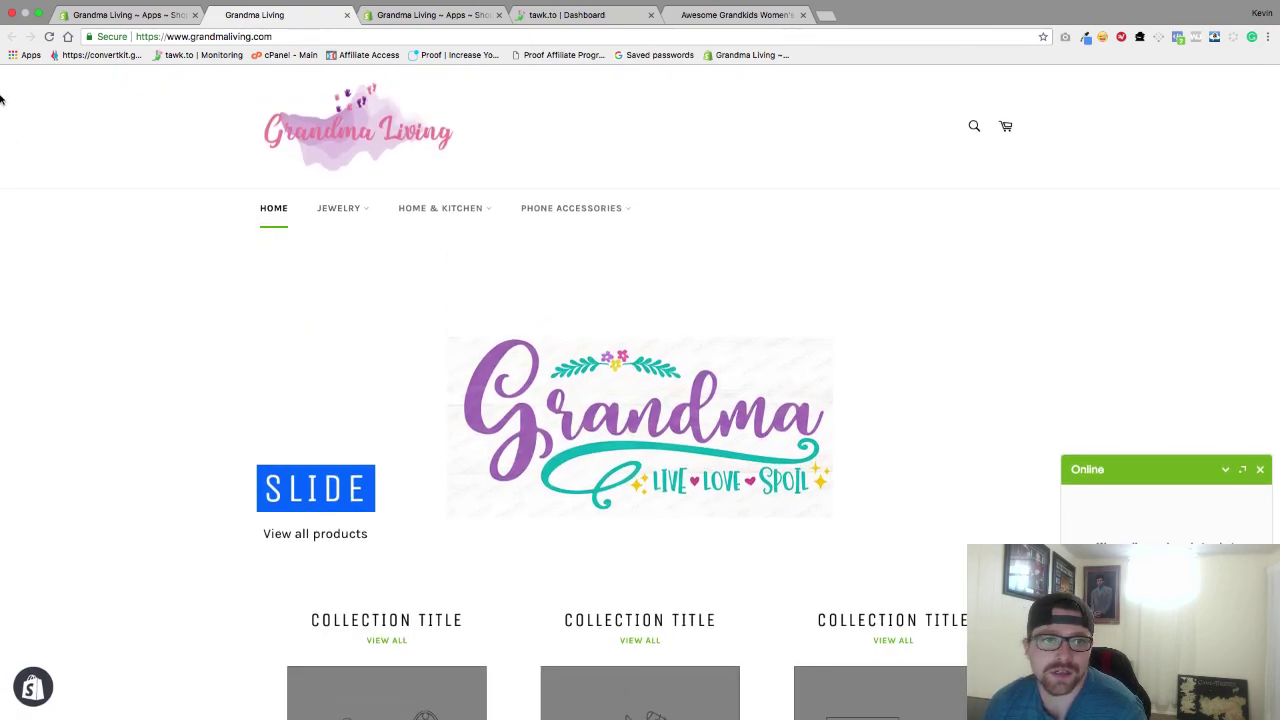
- Minimize the Online chat box and scroll through the storefront
{"action": "left_click", "coordinate": [1225, 469]}
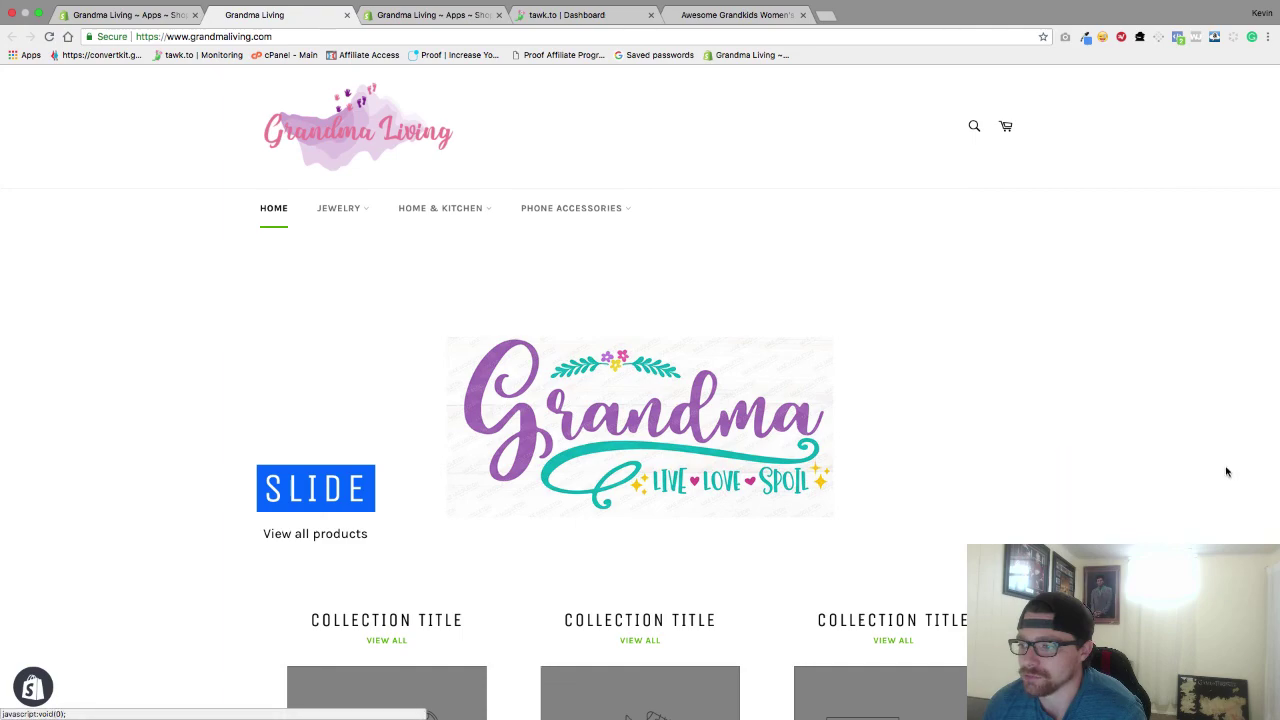
{"action": "scroll", "coordinate": [1194, 509], "scroll_direction": "down", "scroll_amount": 2}
{"action": "scroll", "coordinate": [1103, 423], "scroll_direction": "down", "scroll_amount": 1}
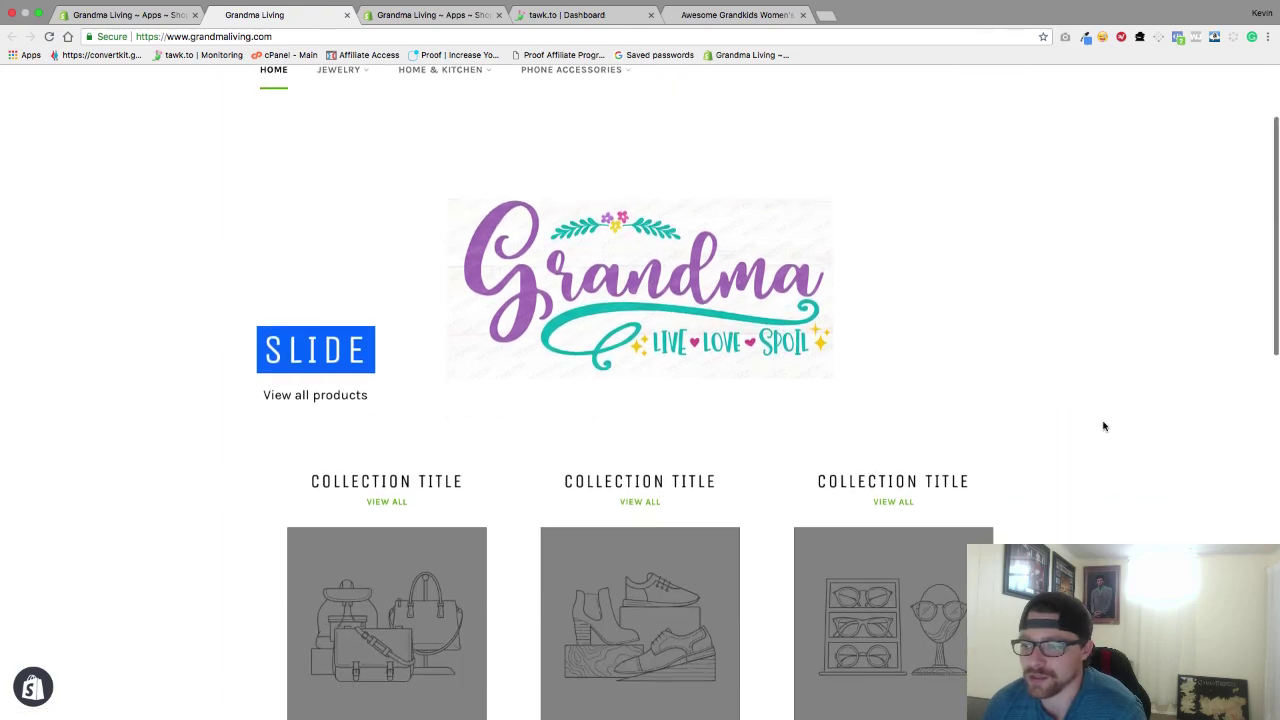
{"action": "scroll", "coordinate": [1103, 423], "scroll_direction": "up", "scroll_amount": 3}
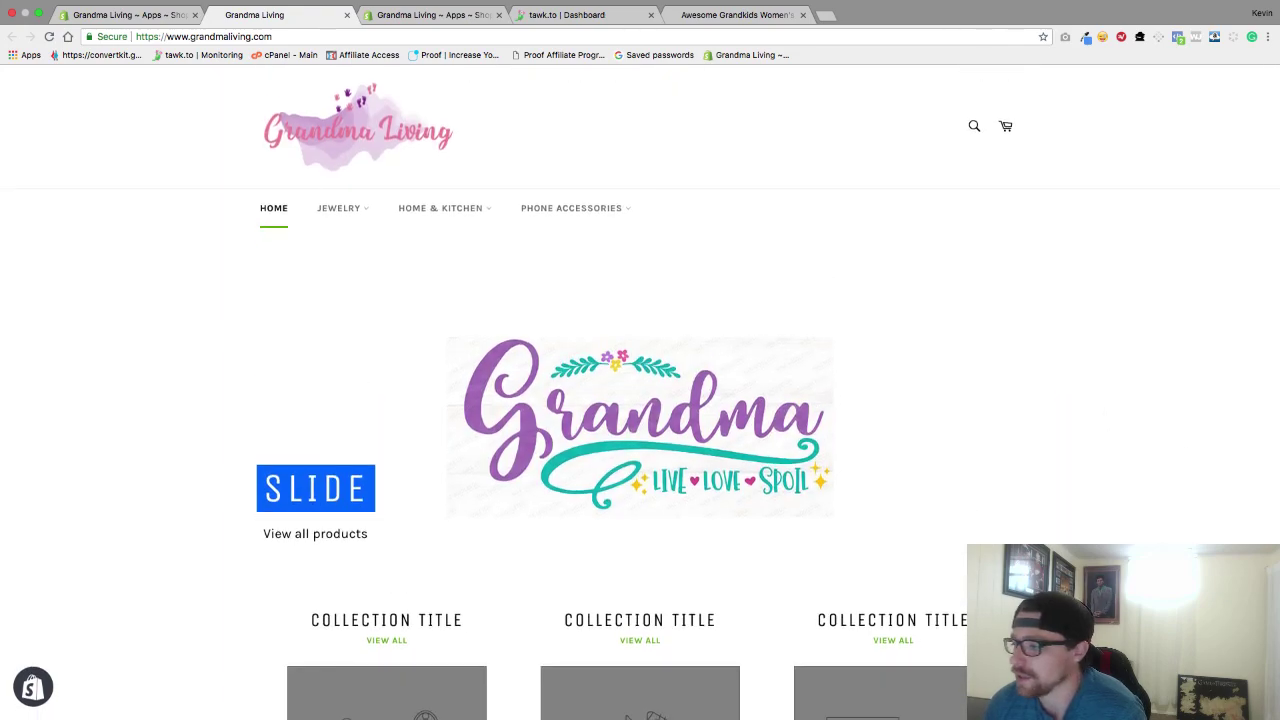